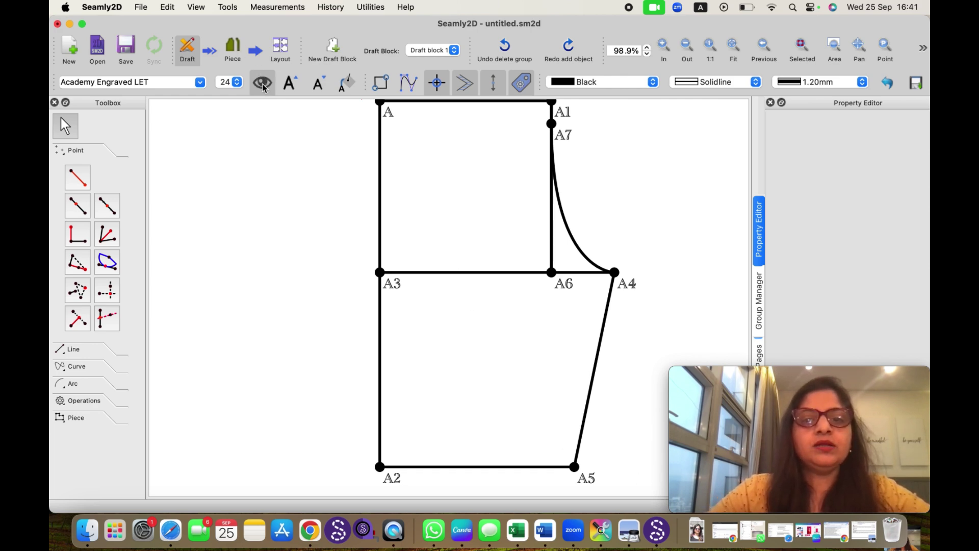
Step: Hide and then show the point name labels, then launch SeamlyMe from the Measurements menu
{"action": "left_click", "coordinate": [263, 84]}
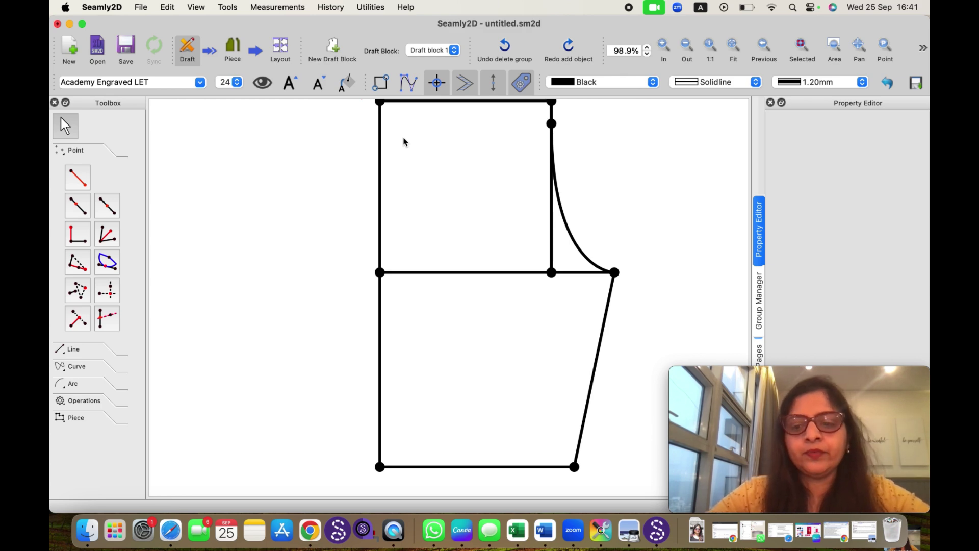
{"action": "left_click", "coordinate": [263, 82]}
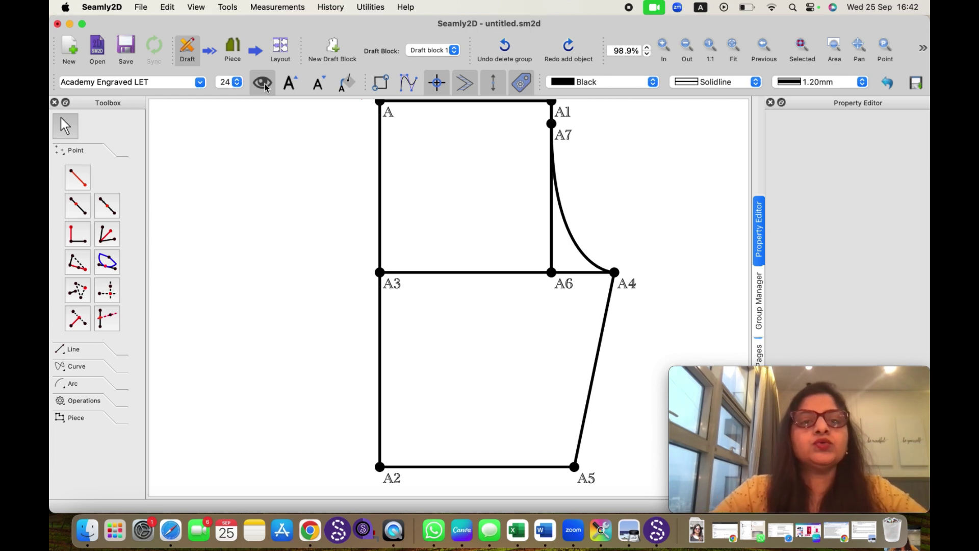
{"action": "left_click", "coordinate": [288, 8]}
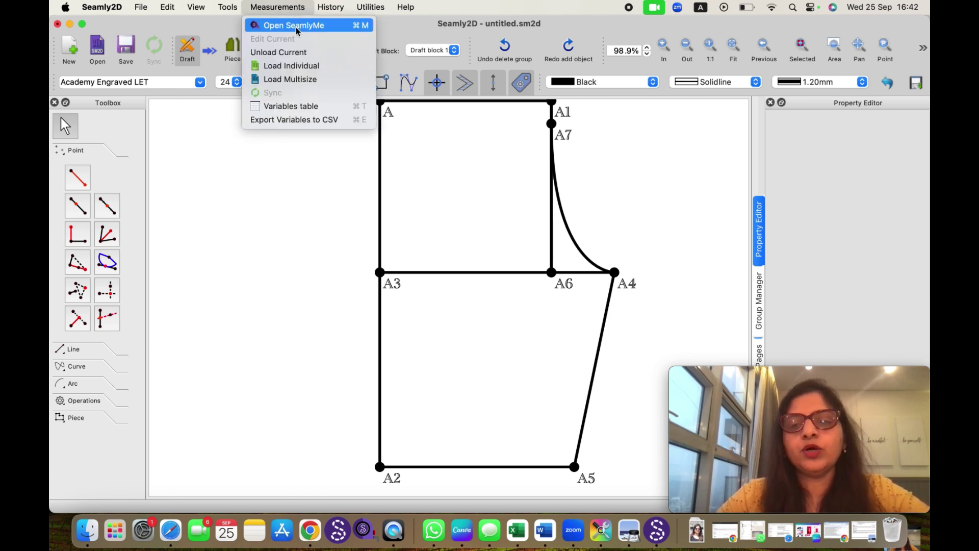
{"action": "left_click", "coordinate": [295, 25]}
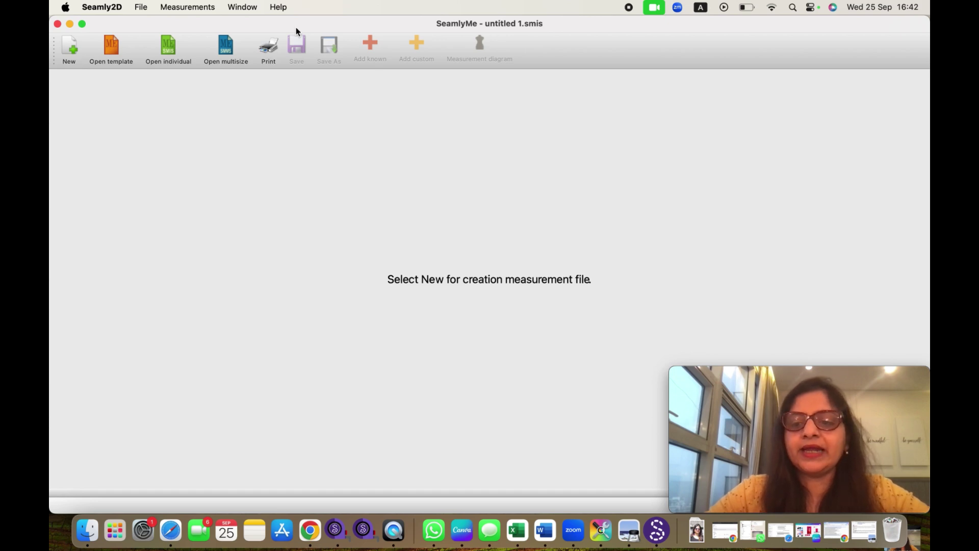
Step: Create a new SeamlyMe file with measurement type Individual and unit Centimeters
{"action": "left_click", "coordinate": [70, 50]}
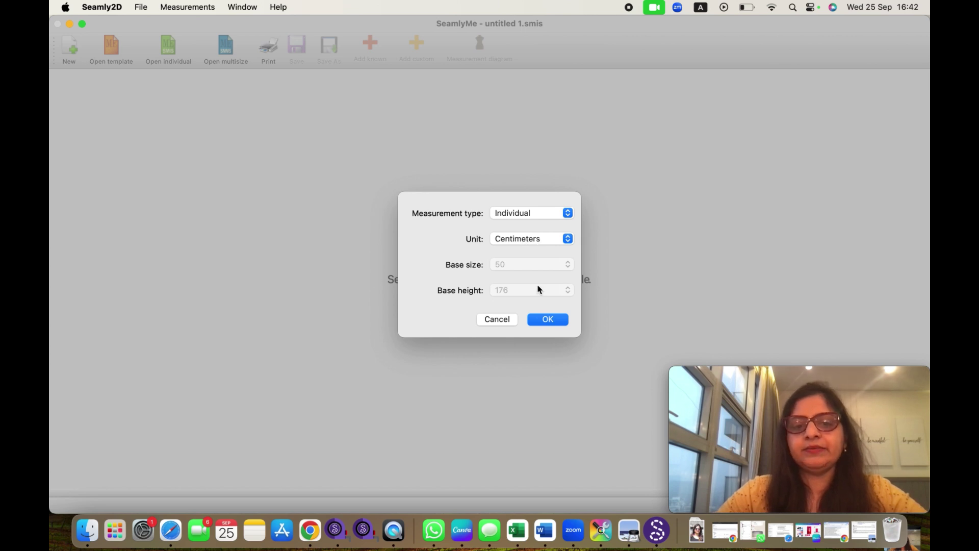
{"action": "left_click", "coordinate": [544, 320]}
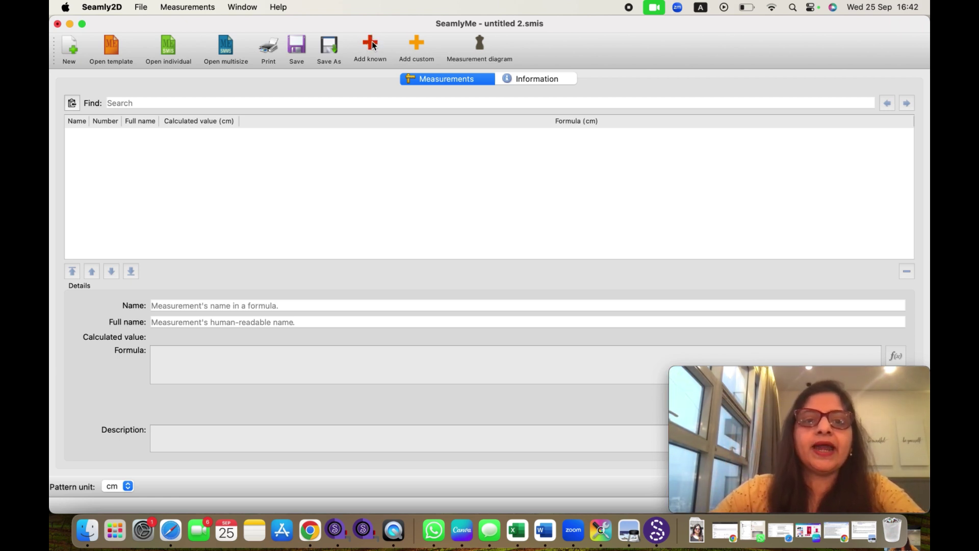
Step: Bring up the known measurements list and tick A01.height
{"action": "left_click", "coordinate": [373, 45]}
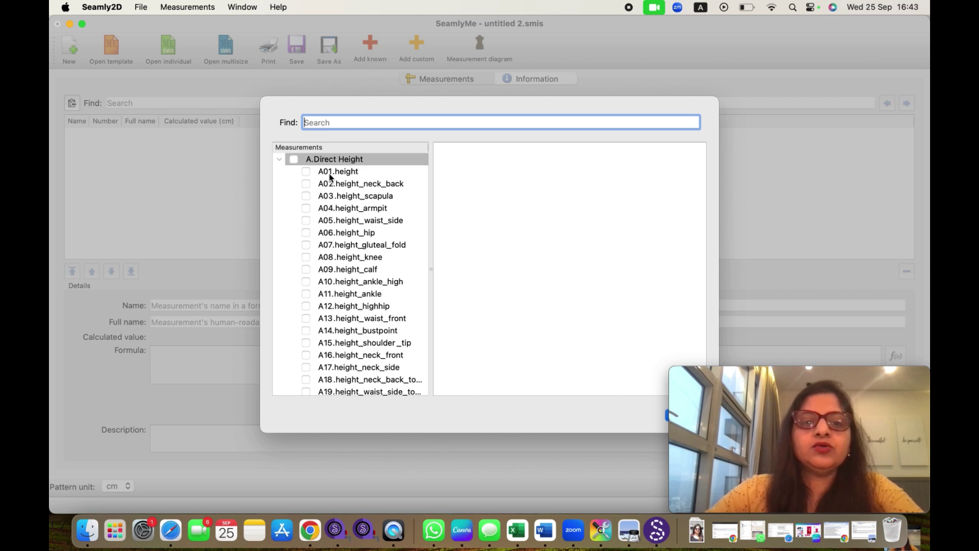
{"action": "scroll", "coordinate": [331, 286], "scroll_direction": "down", "scroll_amount": 2}
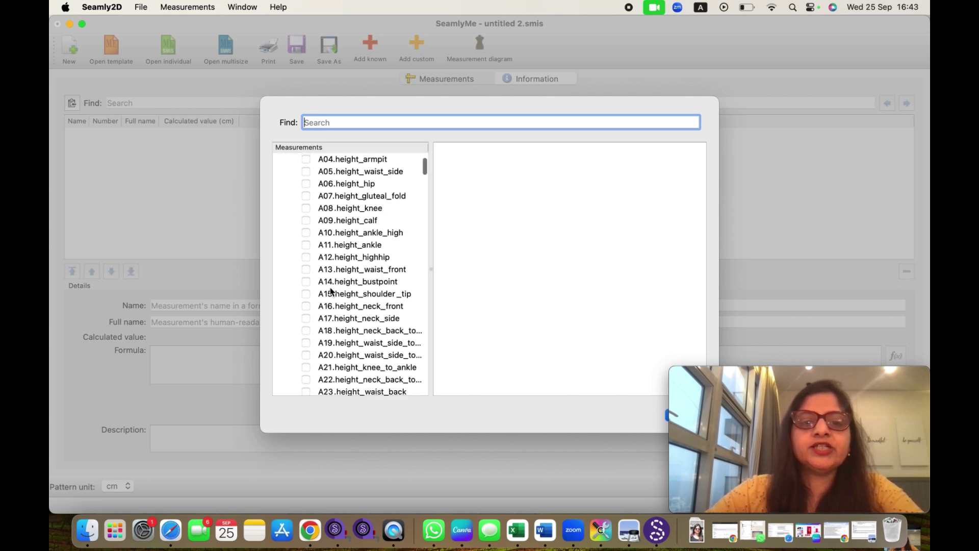
{"action": "scroll", "coordinate": [330, 288], "scroll_direction": "up", "scroll_amount": 2}
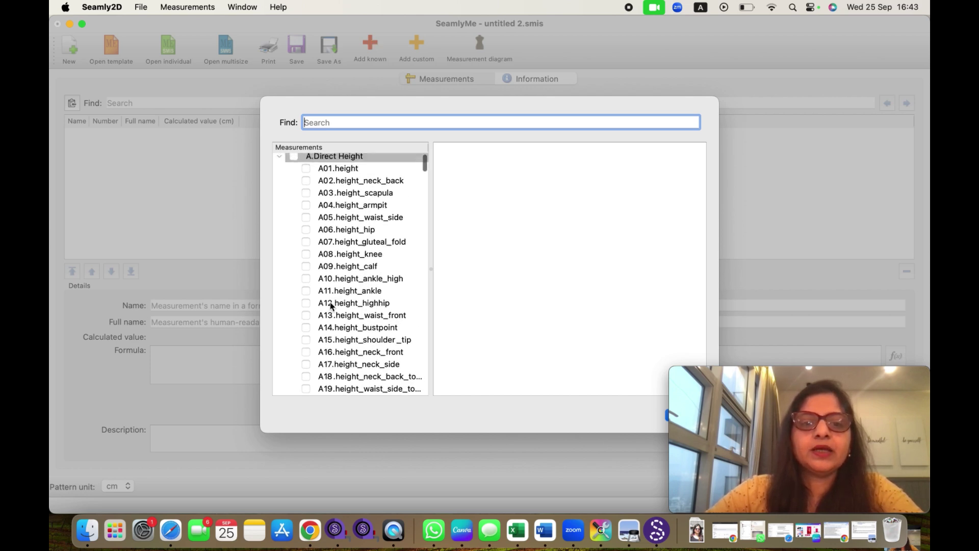
{"action": "left_click", "coordinate": [307, 170]}
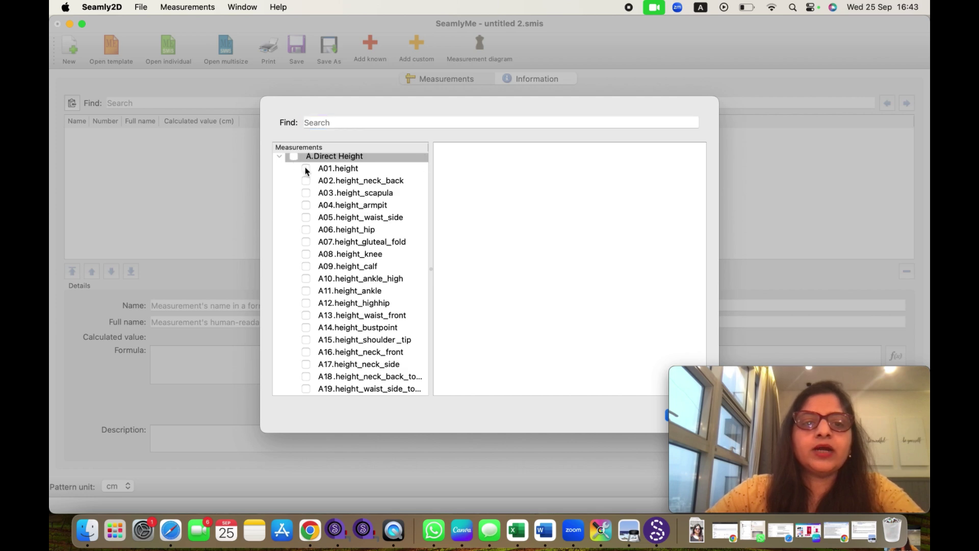
{"action": "left_click", "coordinate": [306, 169]}
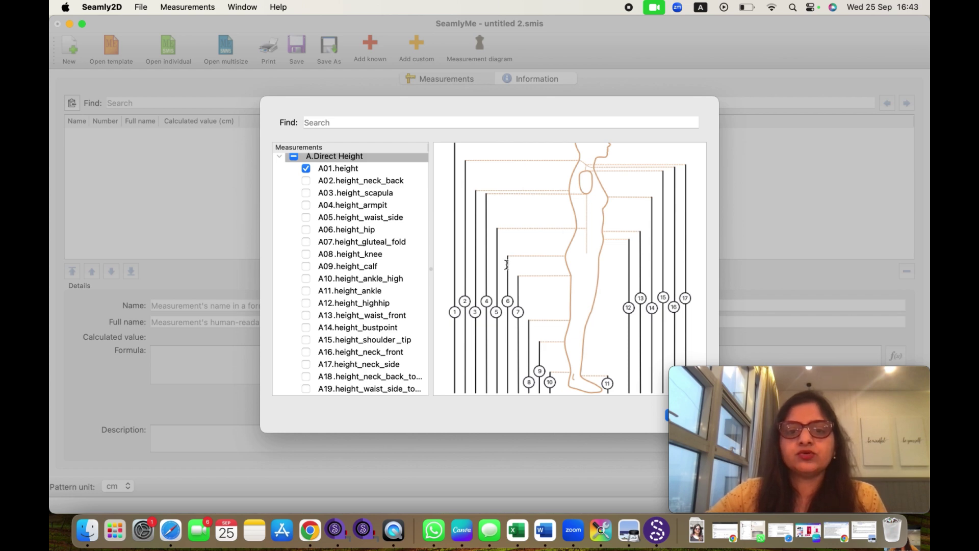
Step: Tick A17.height_neck_side and A05.height_waist_side, then collapse the A.Direct Height group
{"action": "scroll", "coordinate": [506, 265], "scroll_direction": "up", "scroll_amount": 2}
{"action": "scroll", "coordinate": [507, 264], "scroll_direction": "down", "scroll_amount": 3}
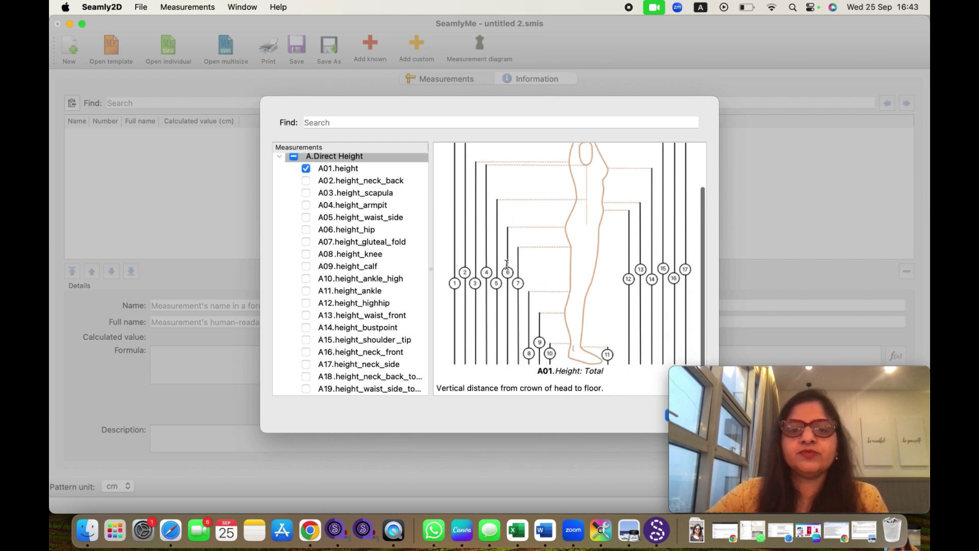
{"action": "scroll", "coordinate": [506, 264], "scroll_direction": "up", "scroll_amount": 3}
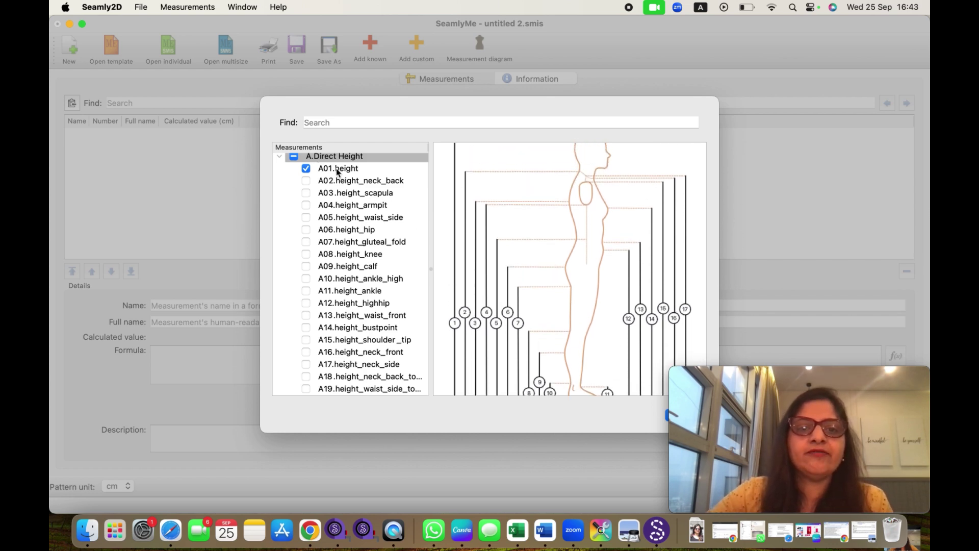
{"action": "scroll", "coordinate": [488, 225], "scroll_direction": "up", "scroll_amount": 2}
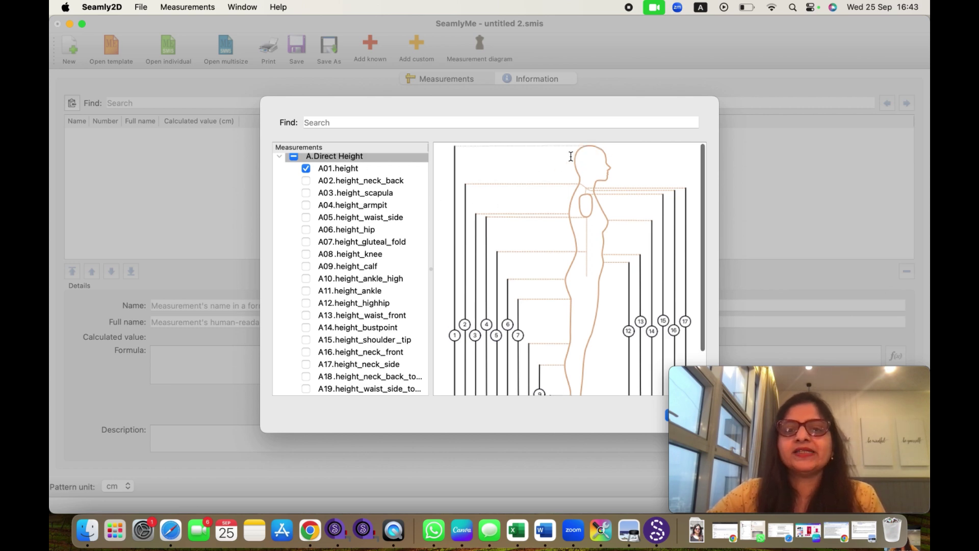
{"action": "scroll", "coordinate": [563, 217], "scroll_direction": "down", "scroll_amount": 3}
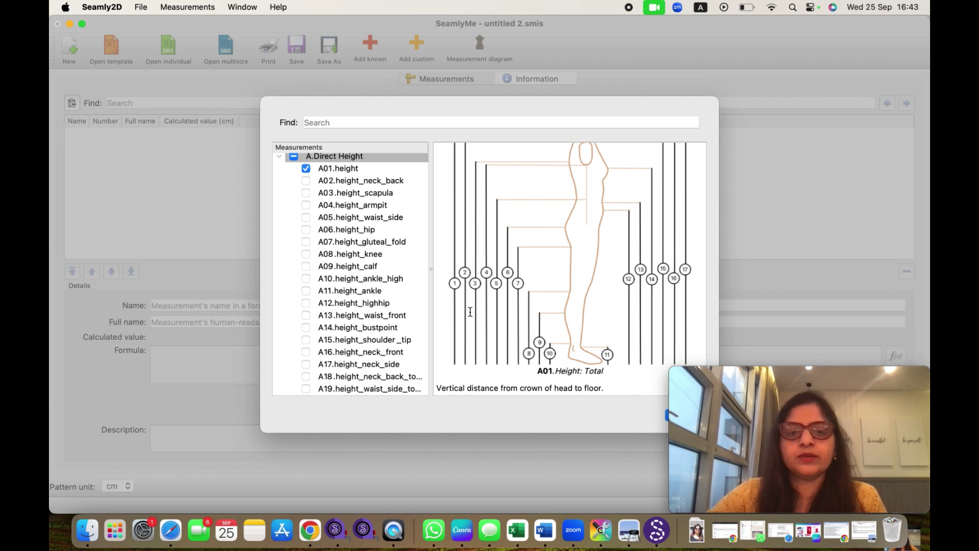
{"action": "scroll", "coordinate": [465, 273], "scroll_direction": "up", "scroll_amount": 2}
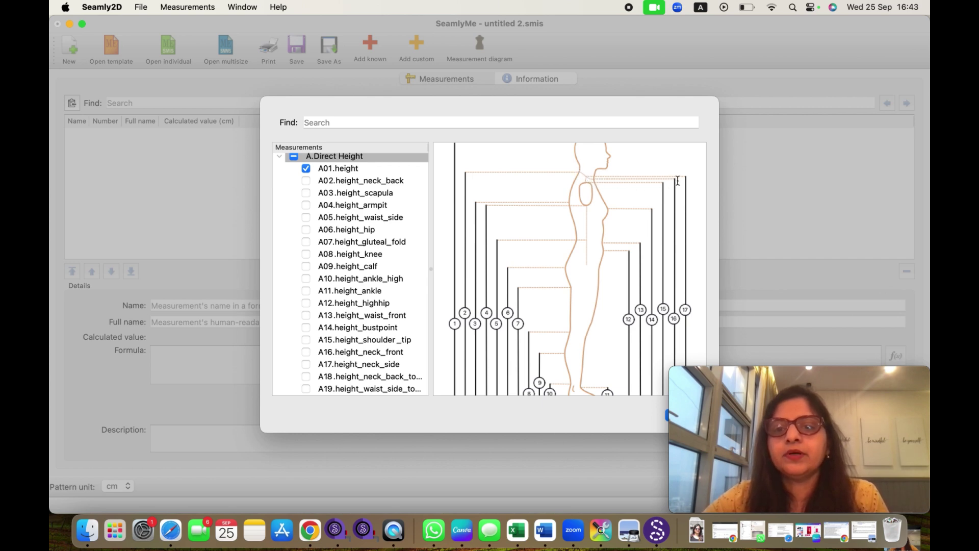
{"action": "scroll", "coordinate": [656, 337], "scroll_direction": "down", "scroll_amount": 2}
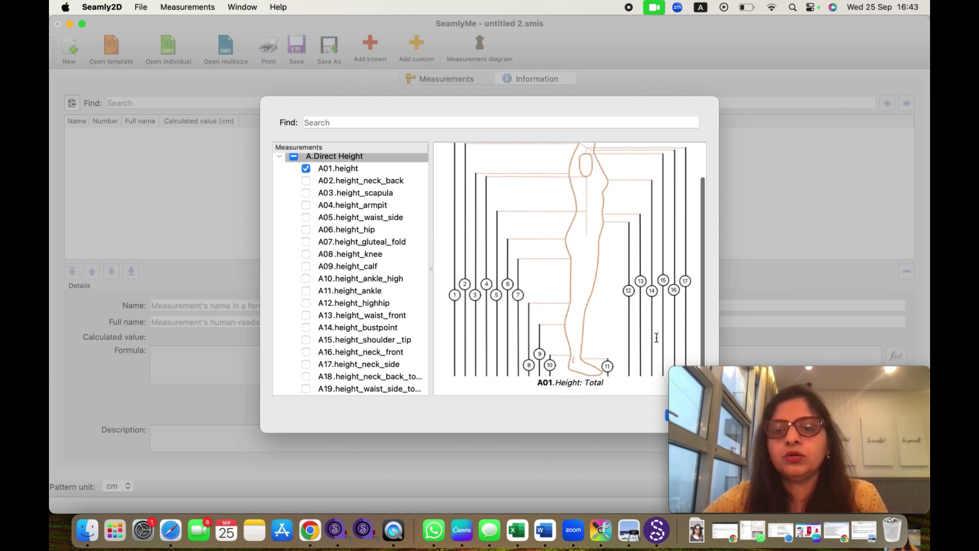
{"action": "scroll", "coordinate": [657, 337], "scroll_direction": "down", "scroll_amount": 1}
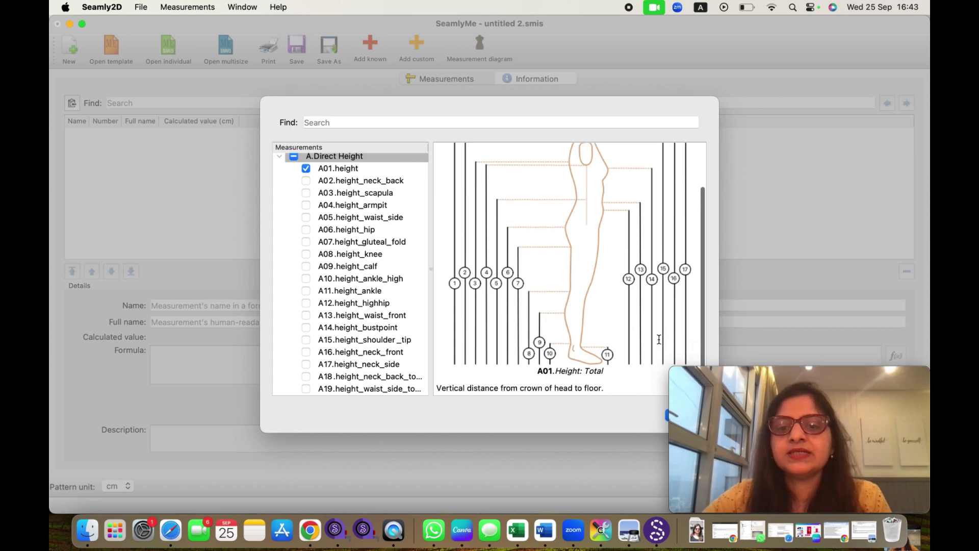
{"action": "scroll", "coordinate": [659, 339], "scroll_direction": "up", "scroll_amount": 3}
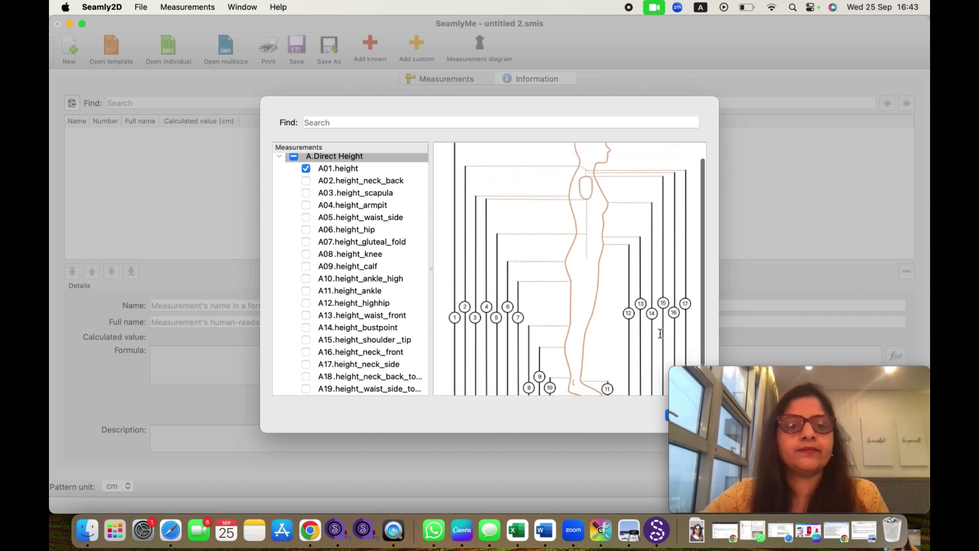
{"action": "left_click", "coordinate": [306, 365]}
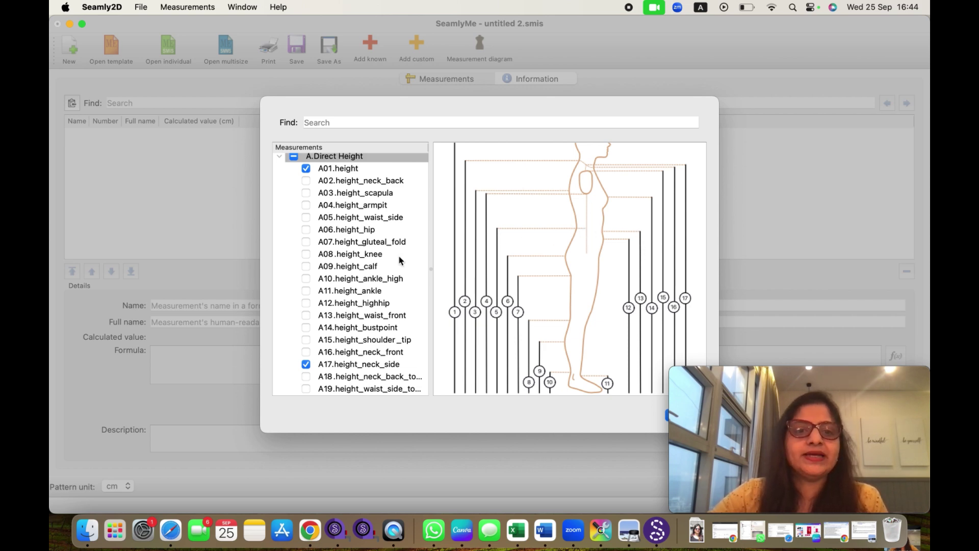
{"action": "left_click", "coordinate": [306, 217]}
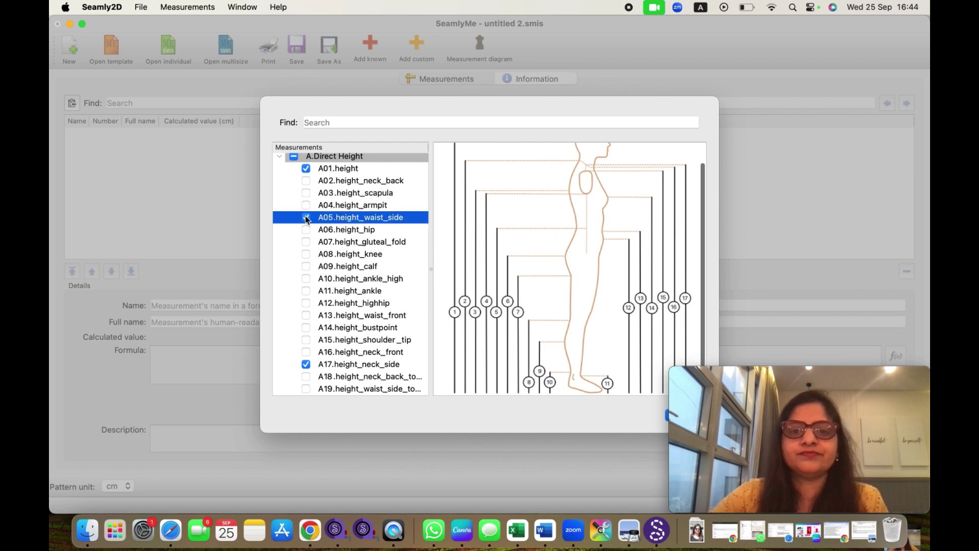
{"action": "key", "text": "Left"}
{"action": "key", "text": "Left"}
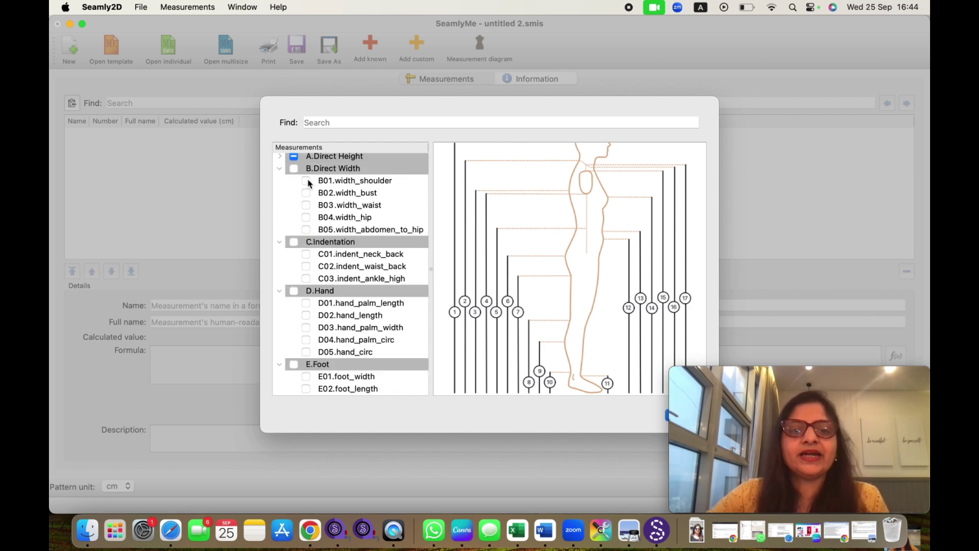
Step: Tick B01.width_shoulder and B02.width_bust, then collapse the B.Direct Width group
{"action": "left_click", "coordinate": [307, 182]}
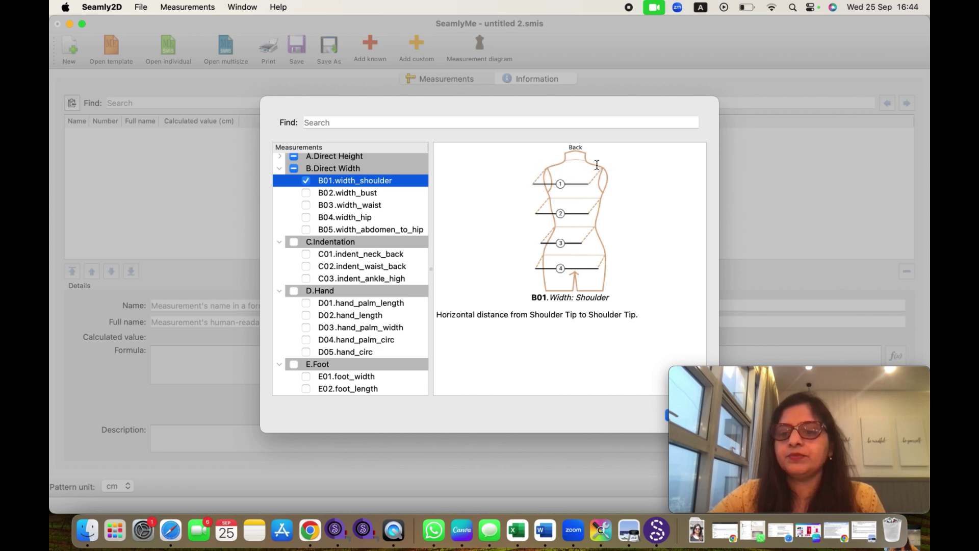
{"action": "left_click", "coordinate": [307, 193]}
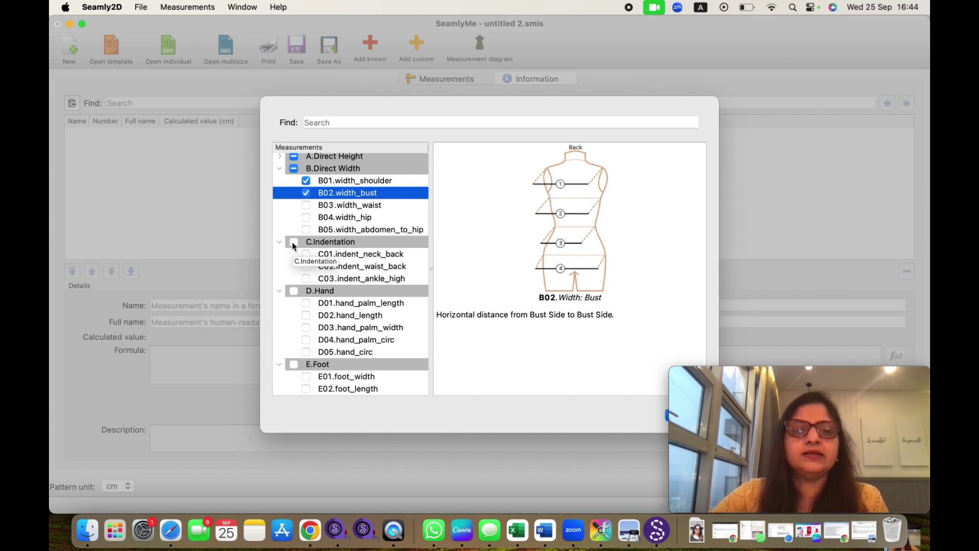
{"action": "left_click", "coordinate": [279, 169]}
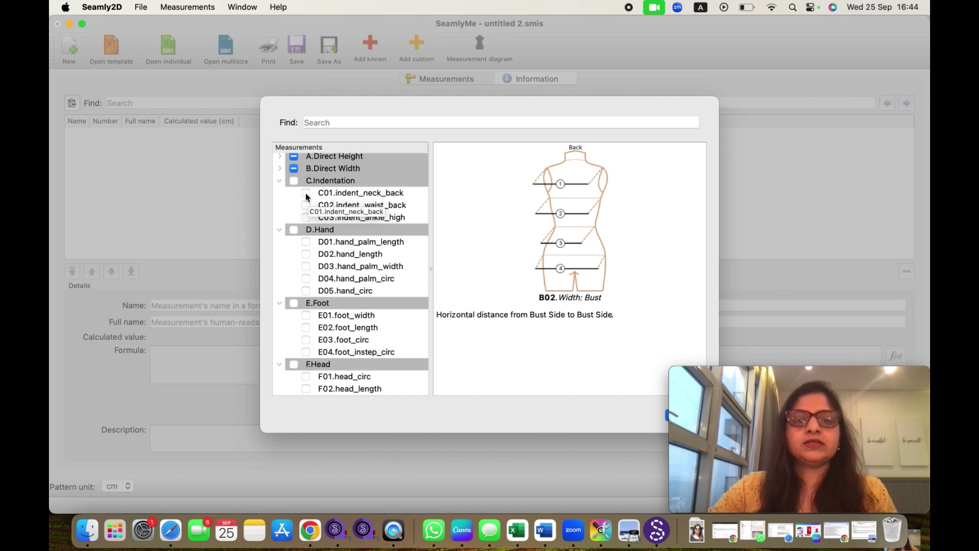
Step: Leave C01.indent_neck_back unticked and collapse the Indentation, Hand and Foot groups
{"action": "left_click", "coordinate": [306, 194]}
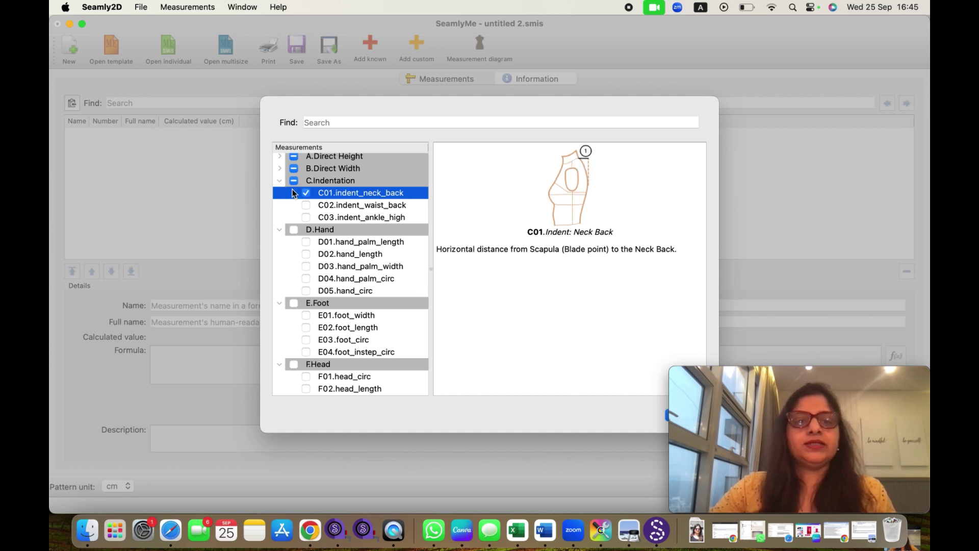
{"action": "left_click", "coordinate": [305, 193]}
{"action": "left_click", "coordinate": [280, 181]}
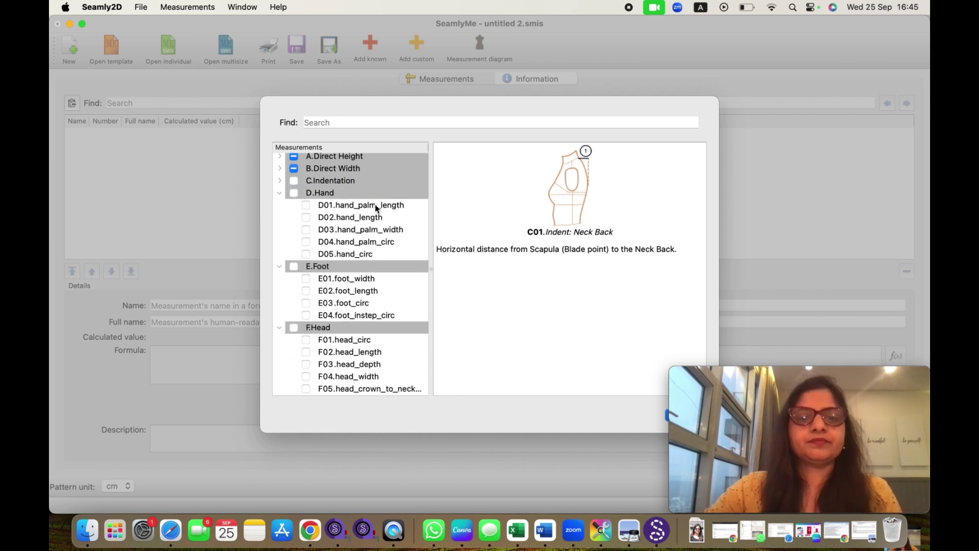
{"action": "left_click", "coordinate": [279, 192]}
{"action": "left_click", "coordinate": [279, 205]}
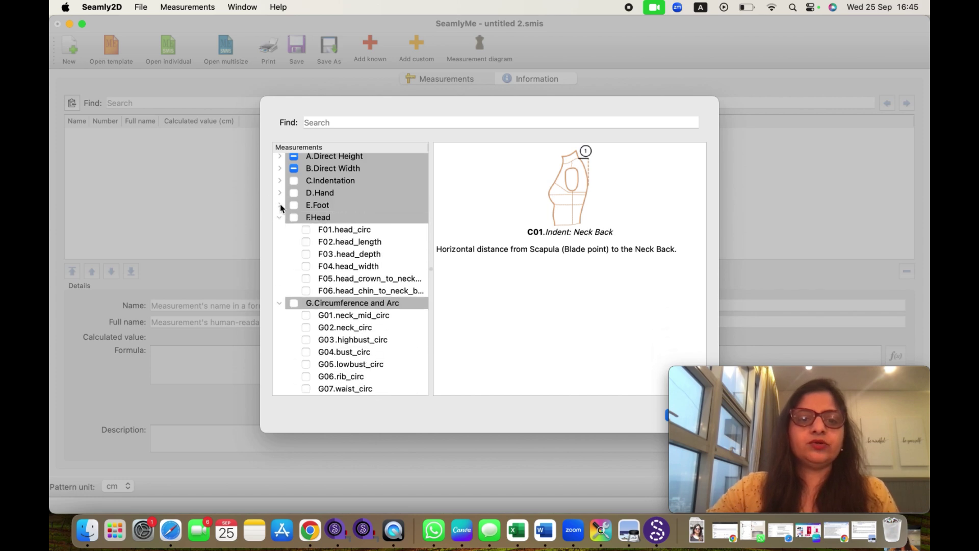
Step: Tick G09.hip_circ, G04.bust_circ and G07.waist_circ, collapsing the Head and Circumference groups
{"action": "left_click", "coordinate": [280, 218]}
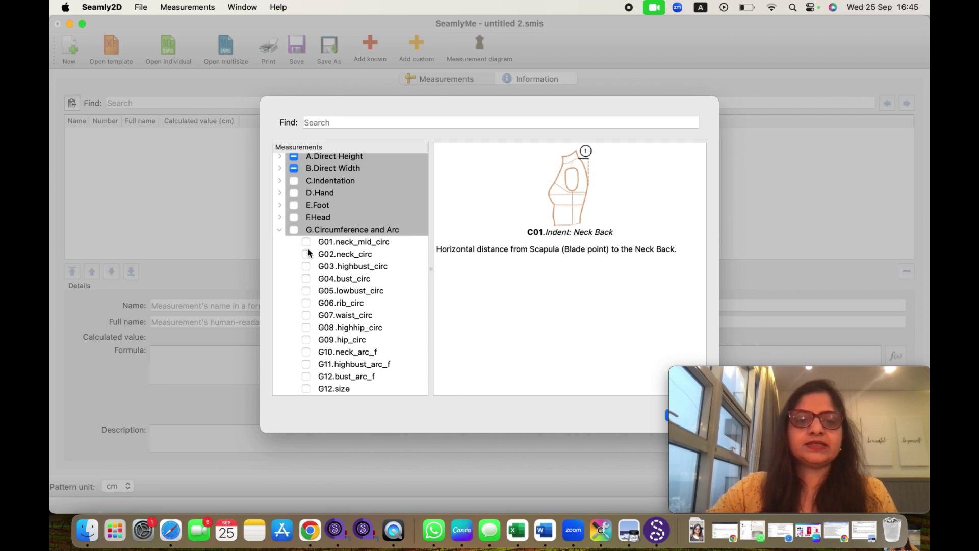
{"action": "left_click", "coordinate": [306, 340]}
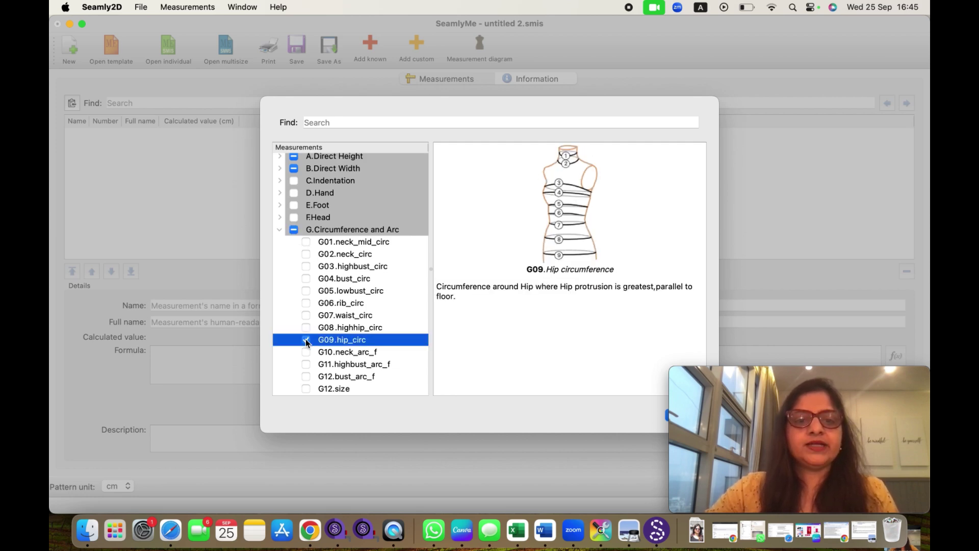
{"action": "left_click", "coordinate": [307, 279]}
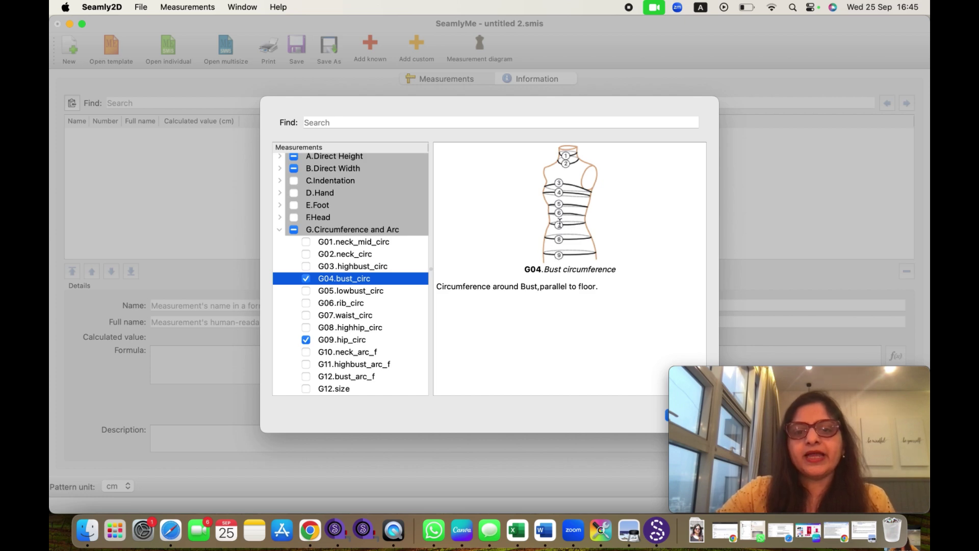
{"action": "left_click", "coordinate": [306, 315]}
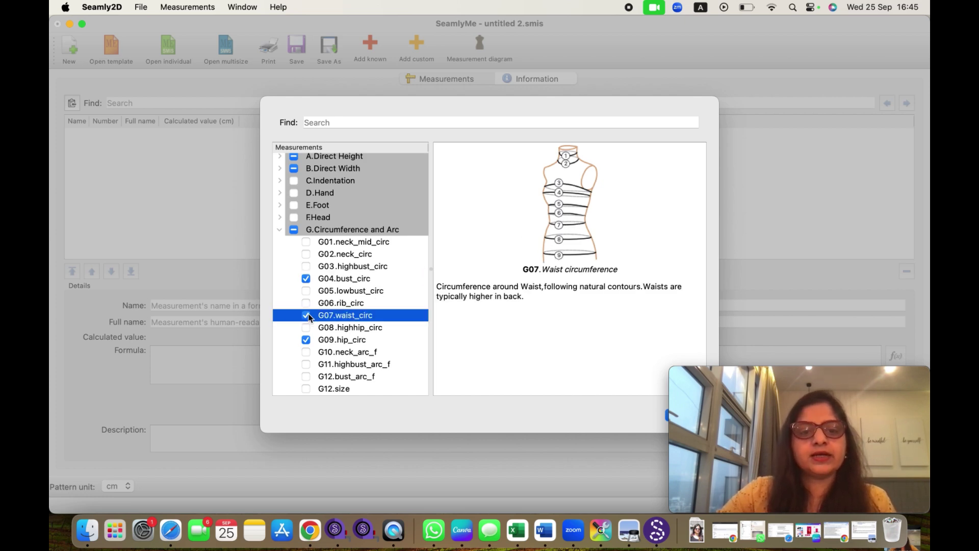
{"action": "left_click", "coordinate": [279, 230]}
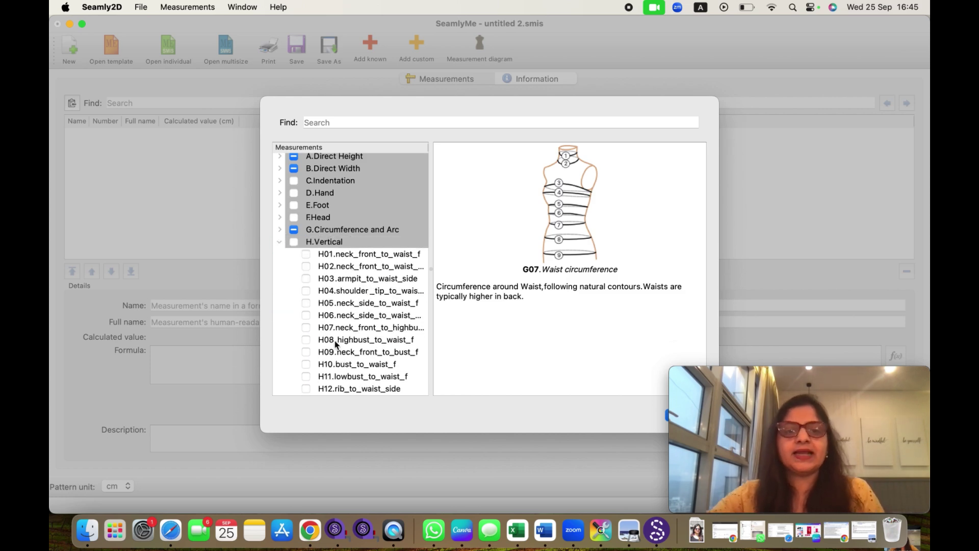
Step: Confirm the Add known dialog so the chosen measurements join the table
{"action": "scroll", "coordinate": [334, 333], "scroll_direction": "down", "scroll_amount": 5}
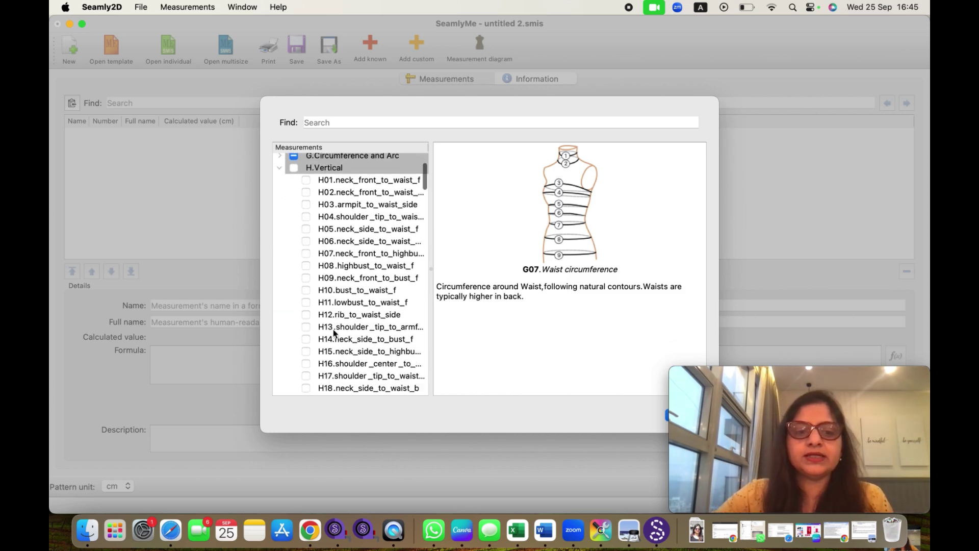
{"action": "scroll", "coordinate": [333, 329], "scroll_direction": "up", "scroll_amount": 5}
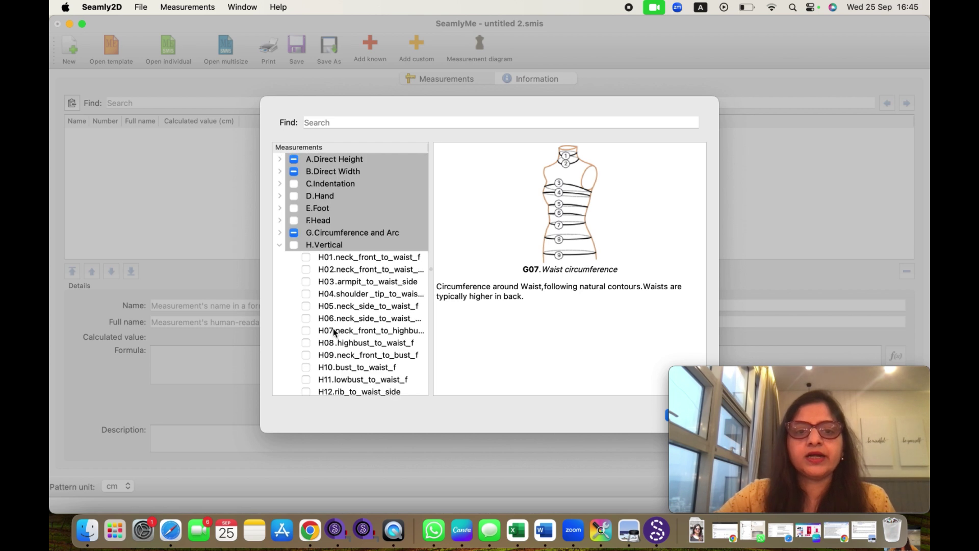
{"action": "left_click", "coordinate": [734, 375]}
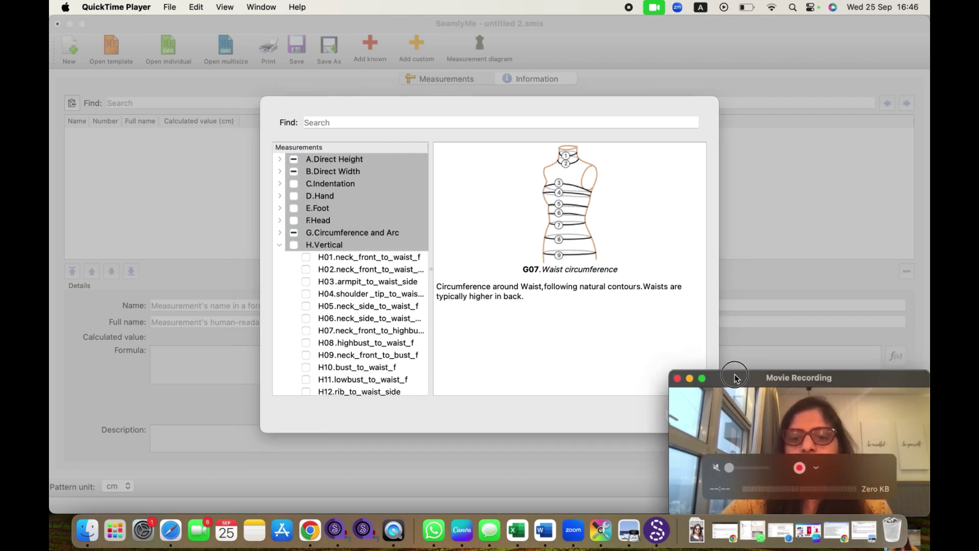
{"action": "left_click_drag", "start_coordinate": [734, 376], "coordinate": [764, 228]}
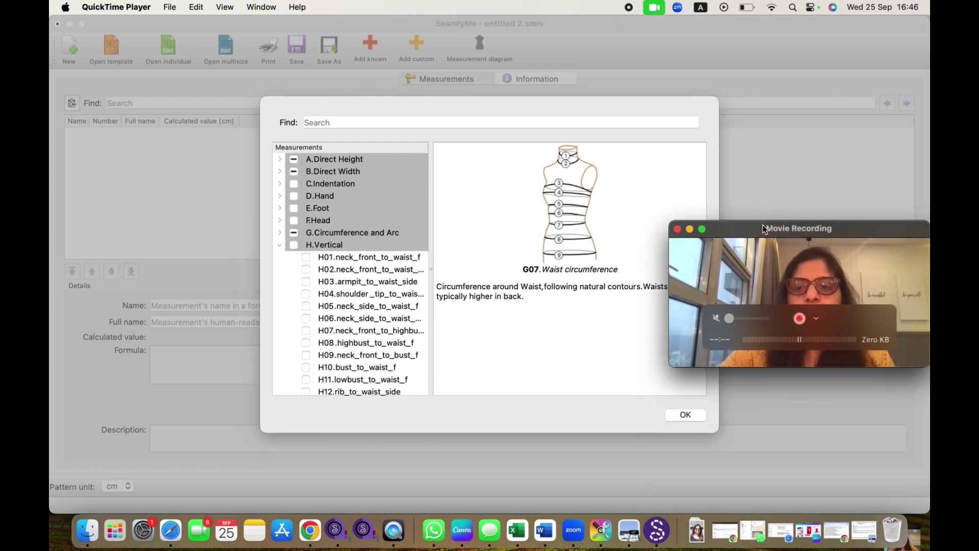
{"action": "left_click", "coordinate": [687, 415]}
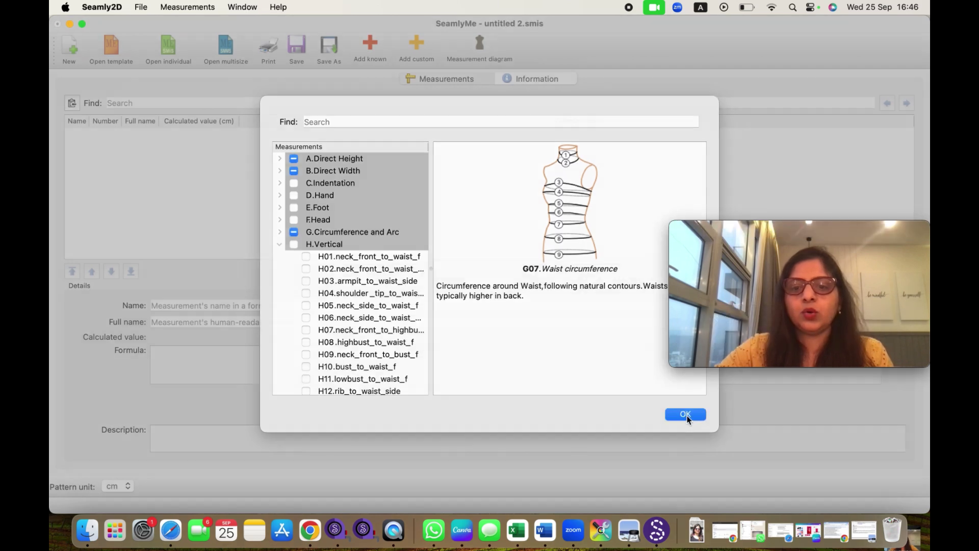
{"action": "left_click", "coordinate": [687, 415]}
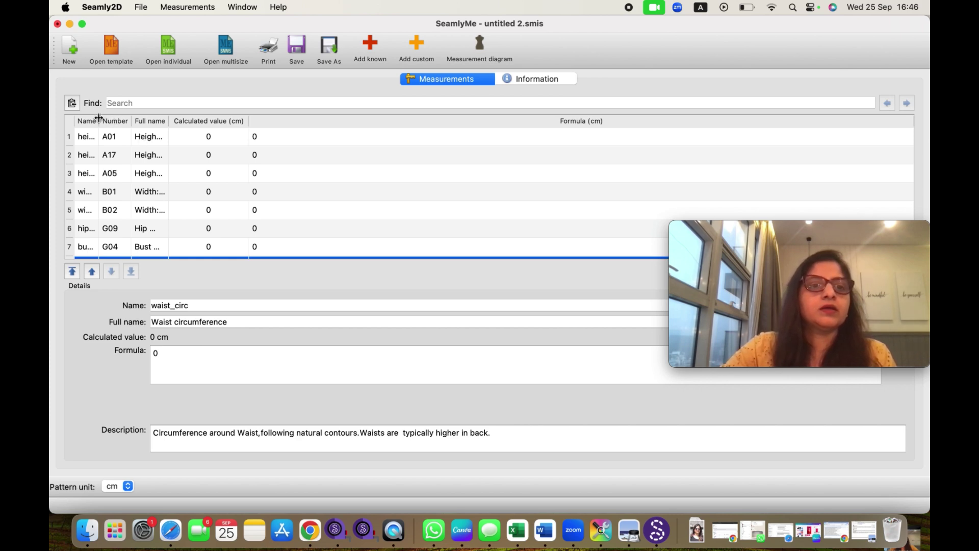
Step: Widen the Name column and set height 48, height_neck_side 42, height_waist_side 40
{"action": "left_click_drag", "start_coordinate": [98, 116], "coordinate": [292, 119]}
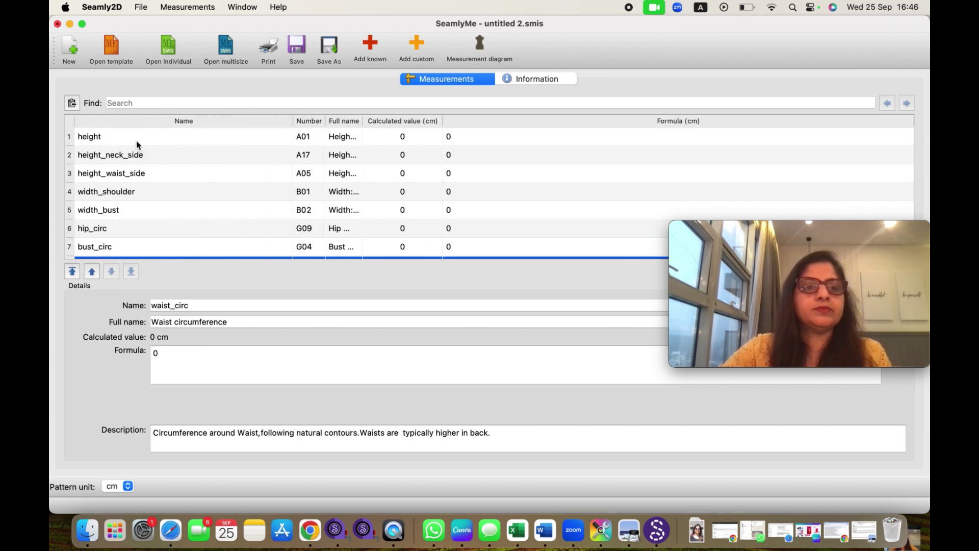
{"action": "left_click", "coordinate": [107, 138]}
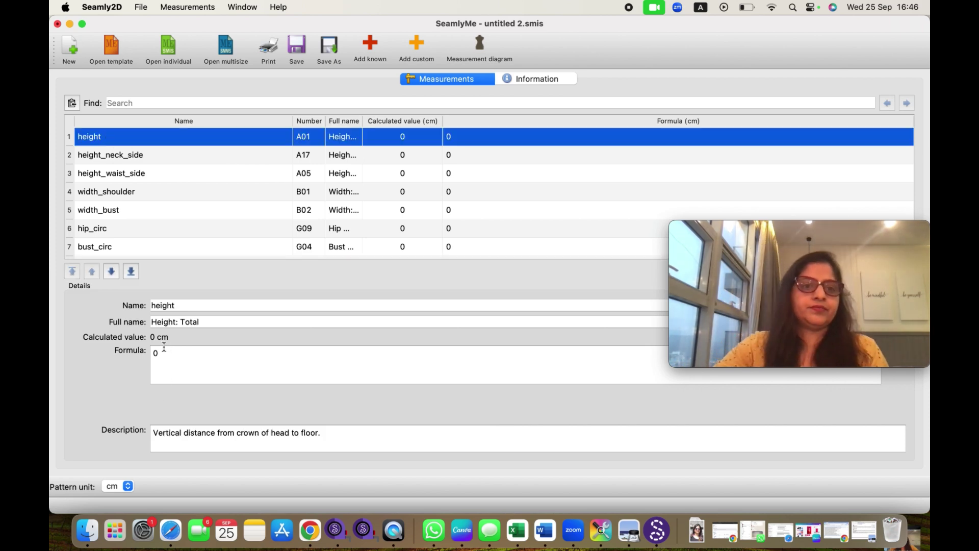
{"action": "left_click", "coordinate": [161, 355]}
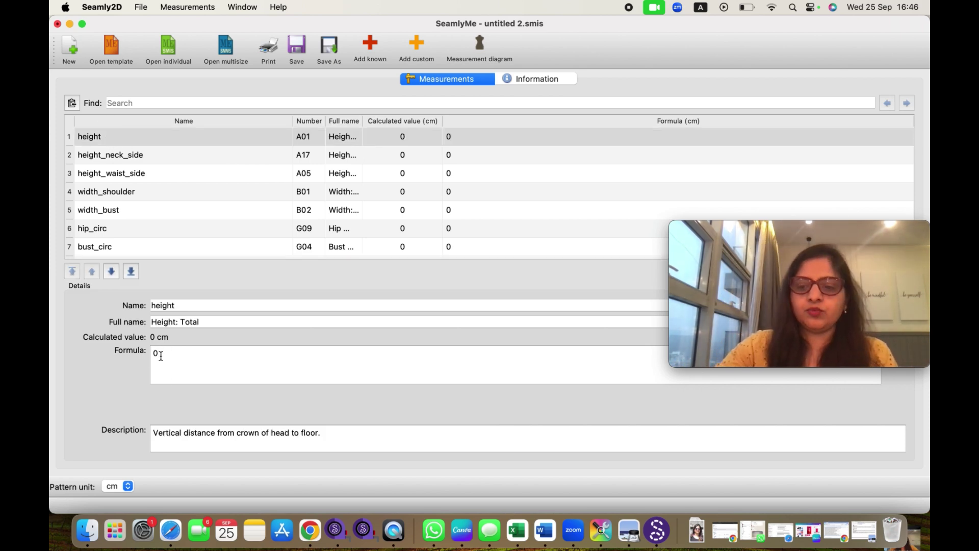
{"action": "key", "text": "BackSpace"}
{"action": "type", "text": "48"}
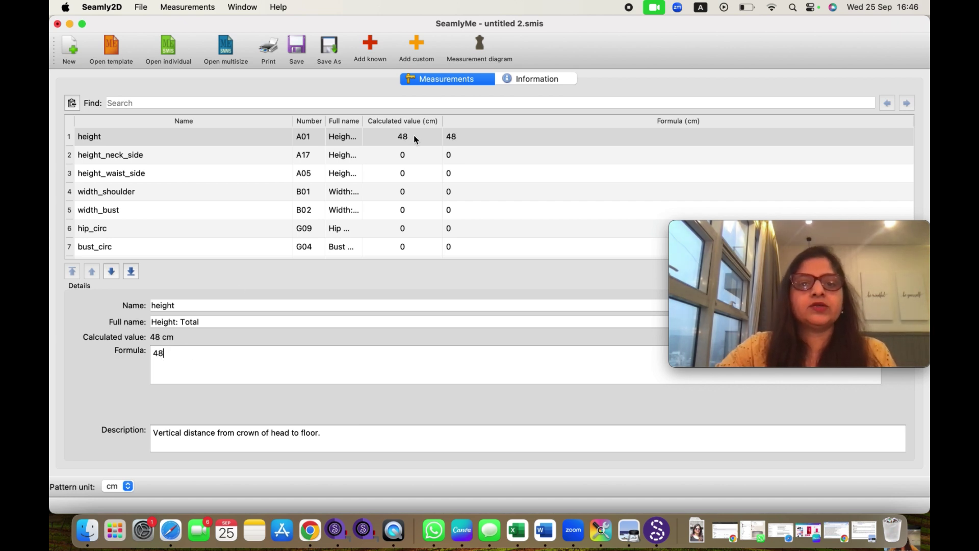
{"action": "left_click", "coordinate": [136, 160]}
{"action": "left_click", "coordinate": [164, 352]}
{"action": "key", "text": "BackSpace"}
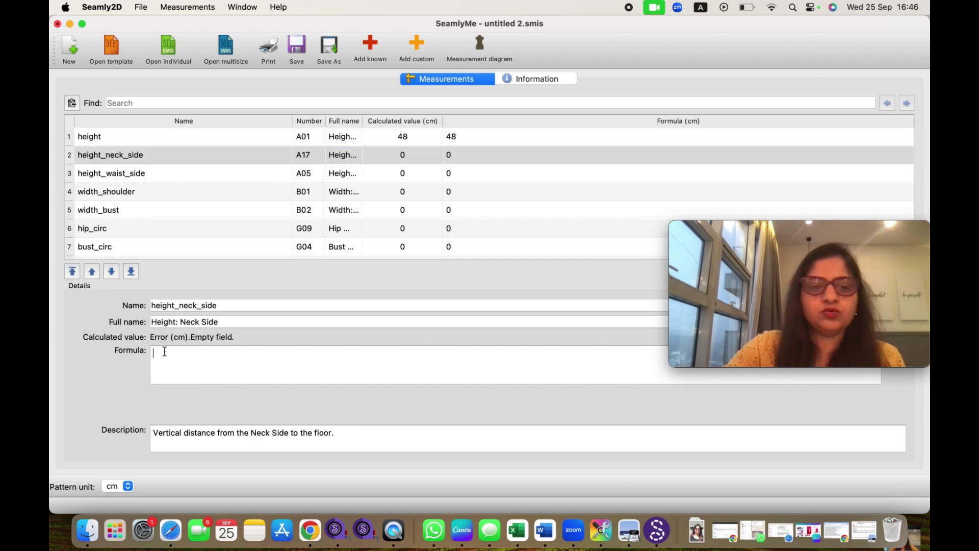
{"action": "type", "text": "42"}
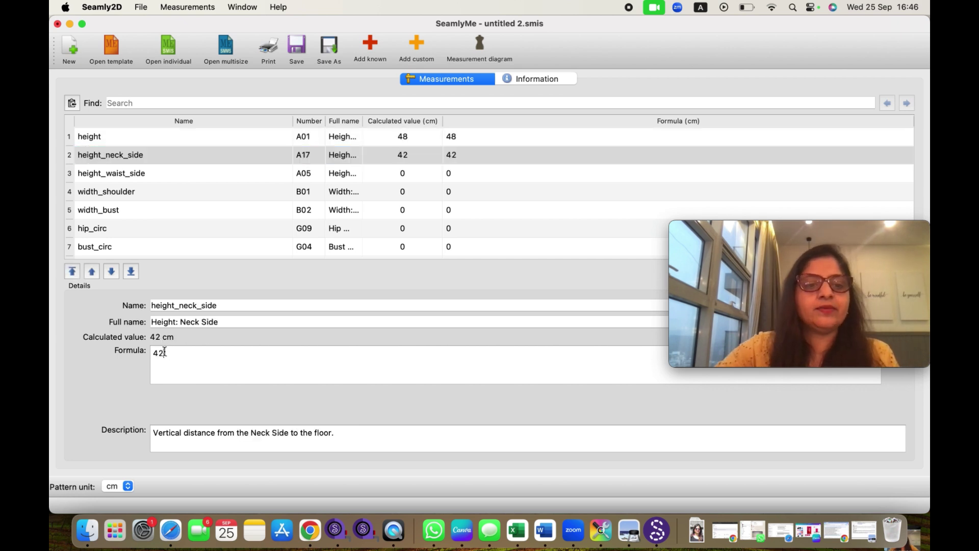
{"action": "left_click", "coordinate": [121, 174]}
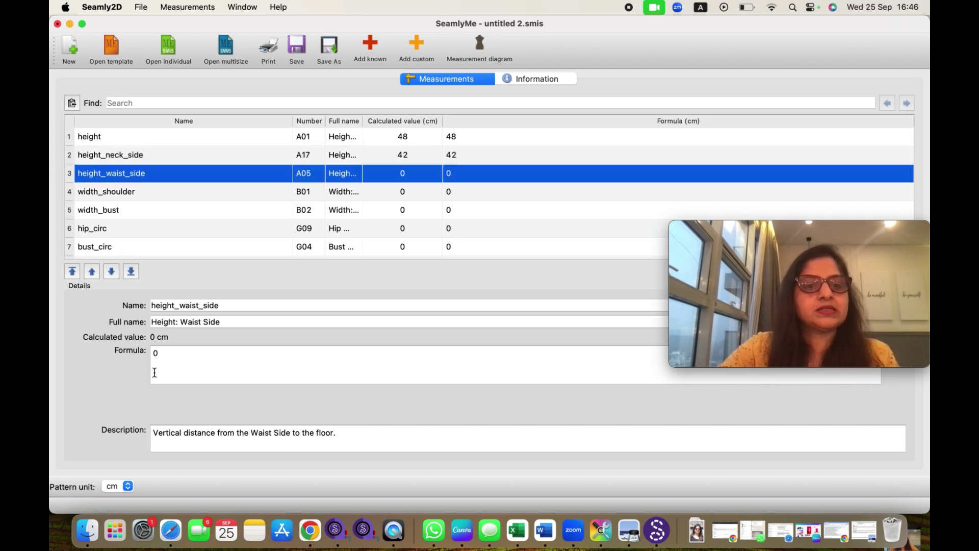
{"action": "left_click", "coordinate": [162, 356]}
{"action": "key", "text": "BackSpace"}
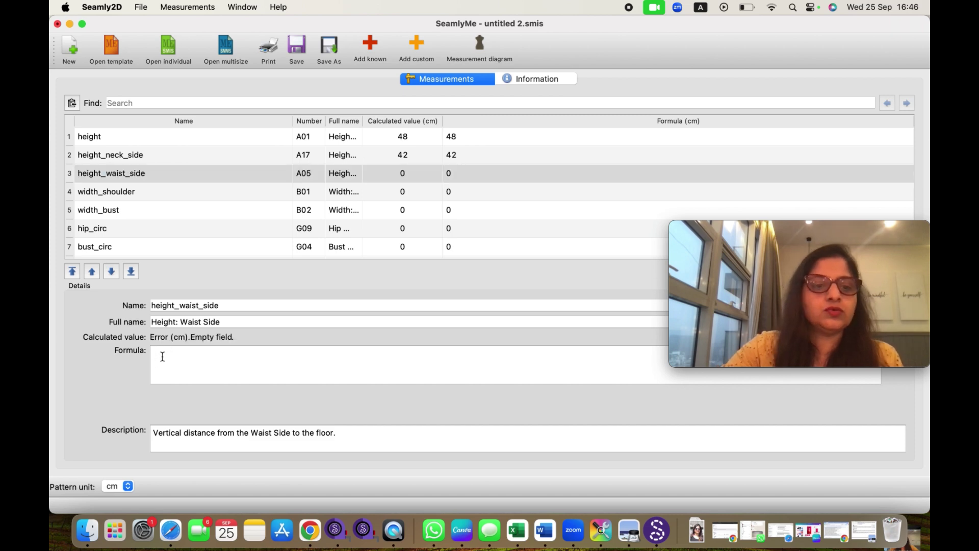
{"action": "type", "text": "40"}
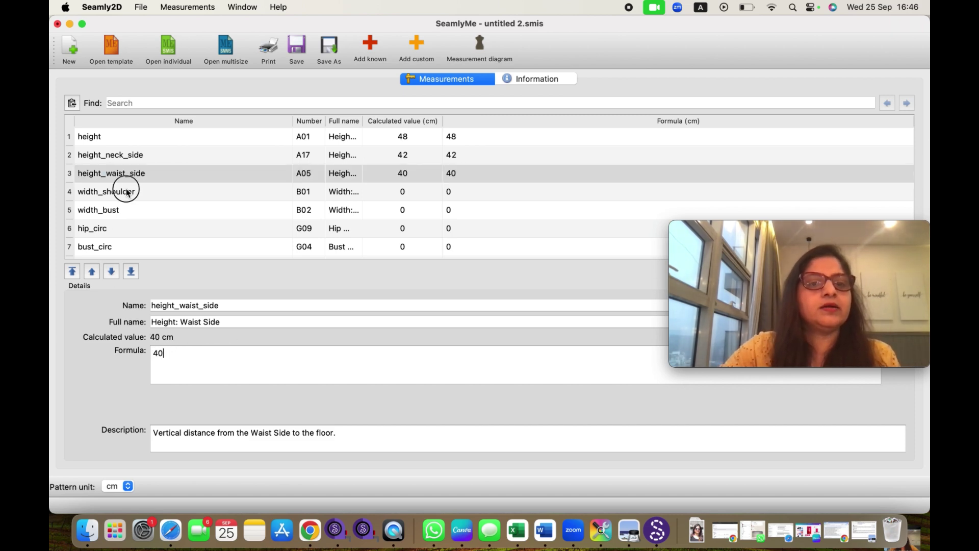
Step: Set width_shoulder to 15 and hip_circ to 42
{"action": "left_click", "coordinate": [128, 193]}
{"action": "left_click", "coordinate": [164, 358]}
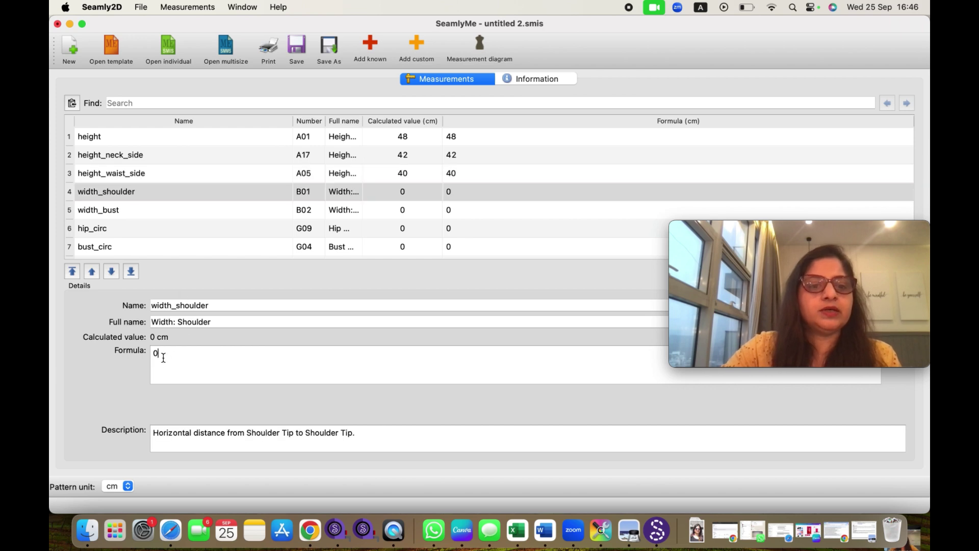
{"action": "key", "text": "BackSpace"}
{"action": "type", "text": "15"}
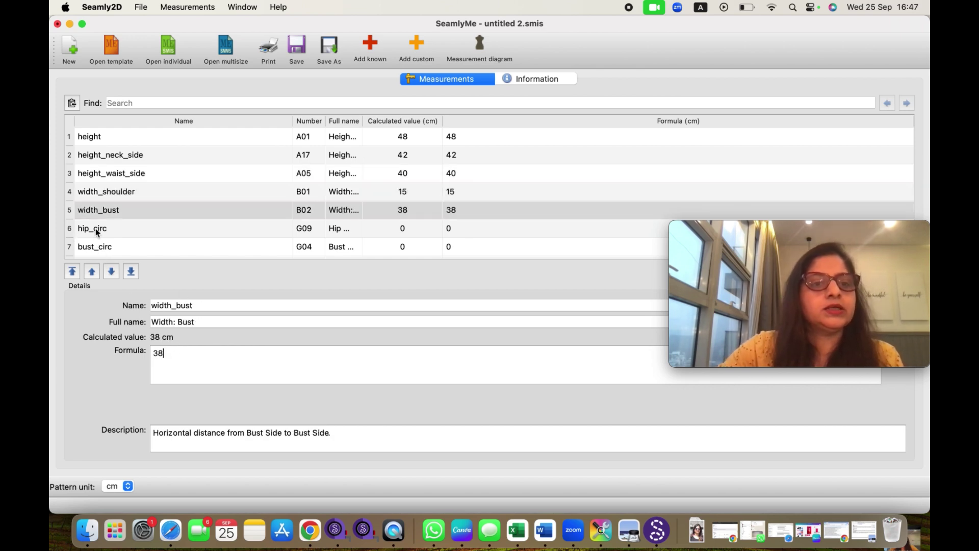
{"action": "left_click", "coordinate": [97, 232]}
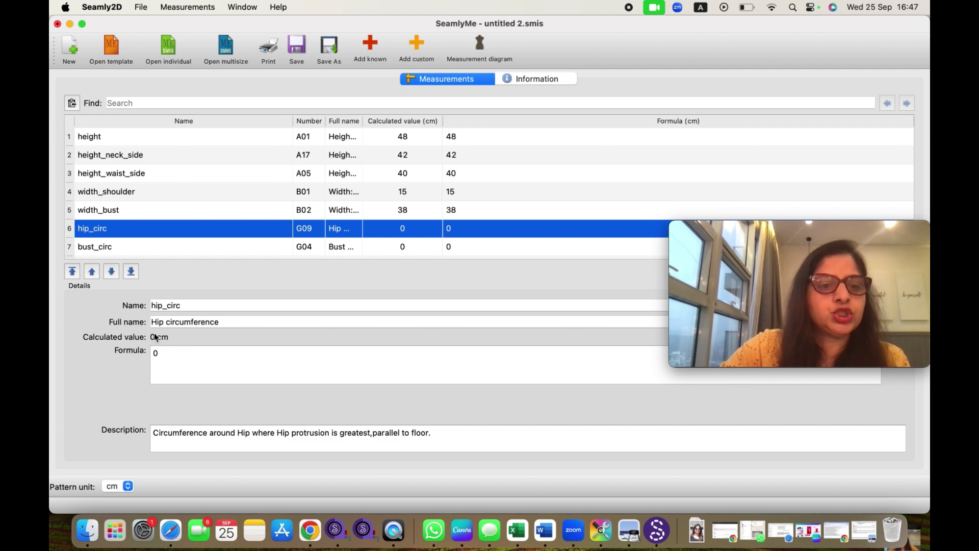
{"action": "left_click", "coordinate": [167, 352]}
{"action": "key", "text": "BackSpace"}
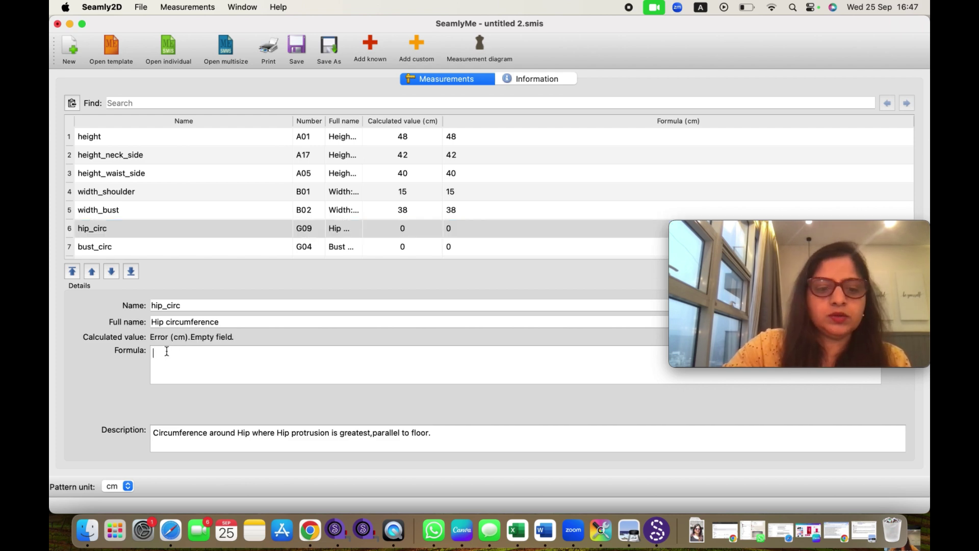
{"action": "type", "text": "42"}
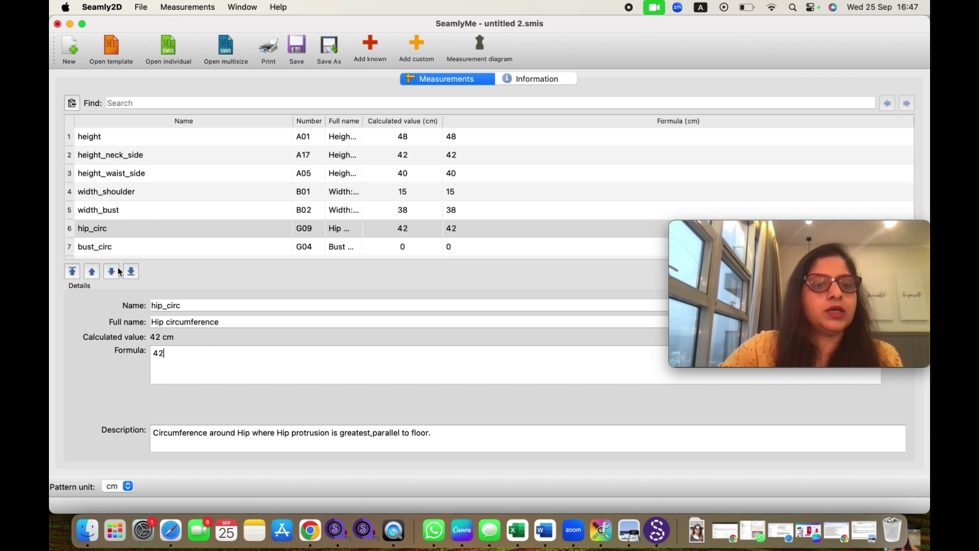
Step: Set bust_circ to 38 and waist_circ to 32
{"action": "left_click", "coordinate": [109, 248]}
{"action": "left_click", "coordinate": [174, 365]}
{"action": "key", "text": "BackSpace"}
{"action": "type", "text": "38"}
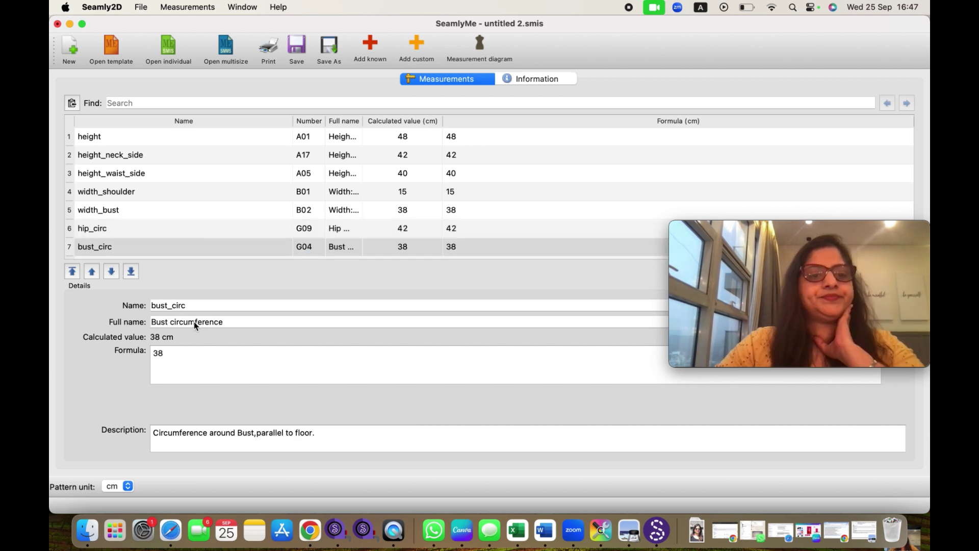
{"action": "scroll", "coordinate": [201, 215], "scroll_direction": "down", "scroll_amount": 1}
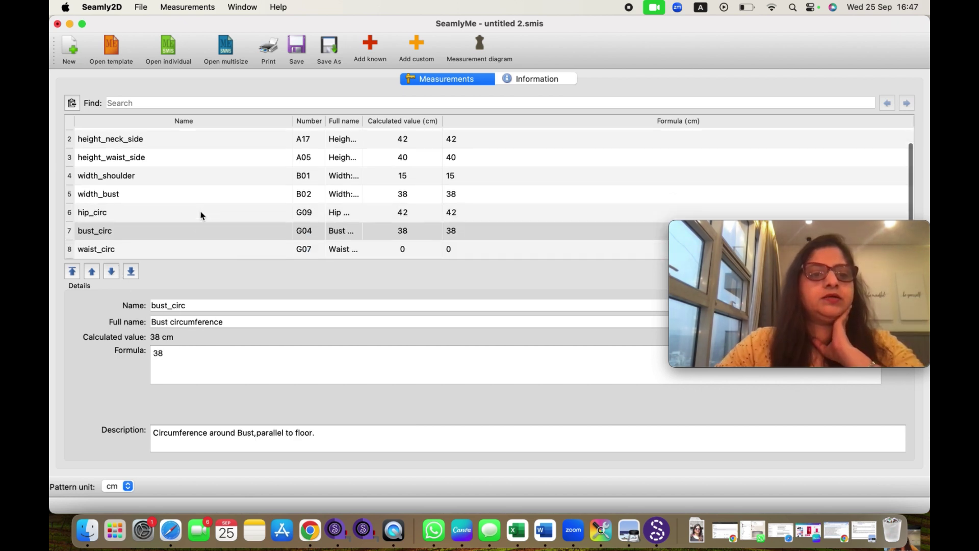
{"action": "left_click", "coordinate": [197, 249]}
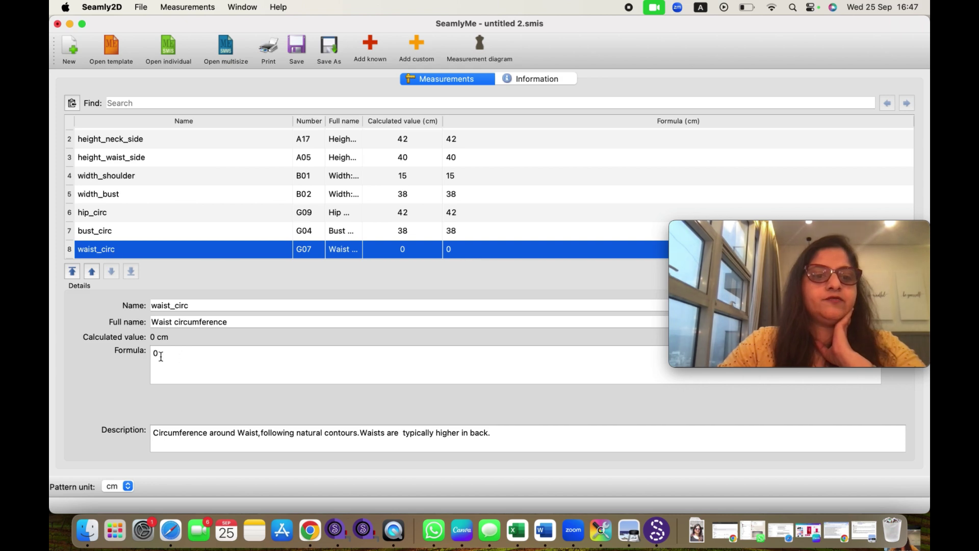
{"action": "left_click", "coordinate": [160, 355]}
{"action": "key", "text": "BackSpace"}
{"action": "type", "text": "32"}
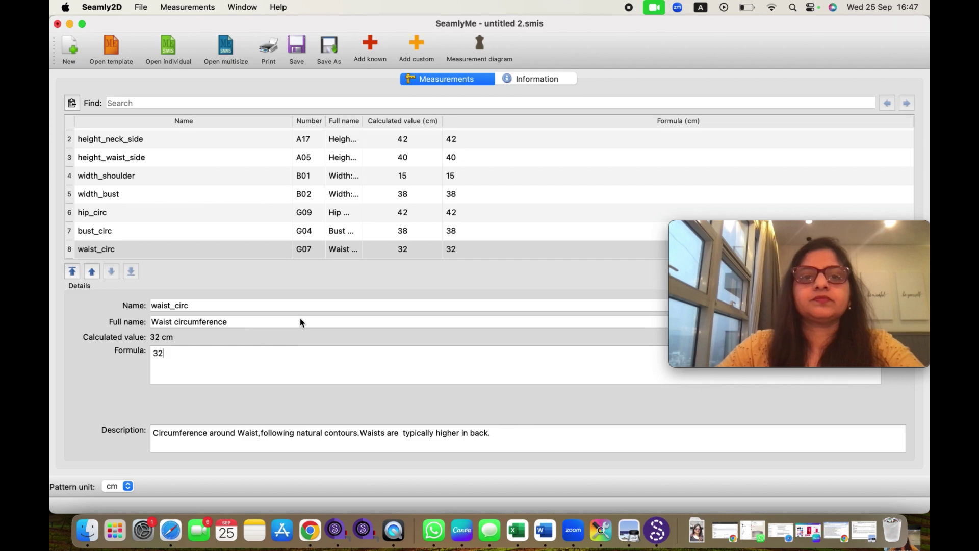
Step: Save the measurement file under the name test.smis
{"action": "key", "text": "super+s"}
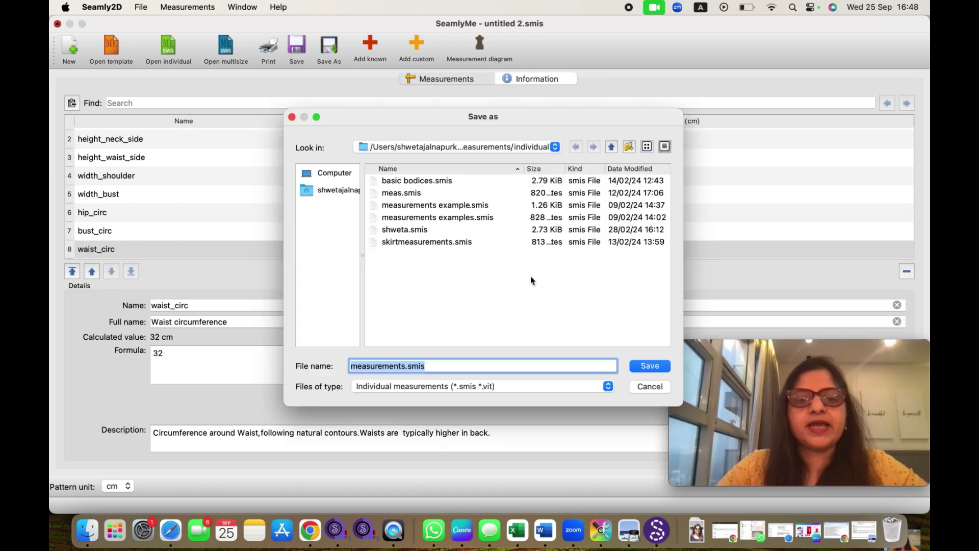
{"action": "left_click", "coordinate": [406, 365]}
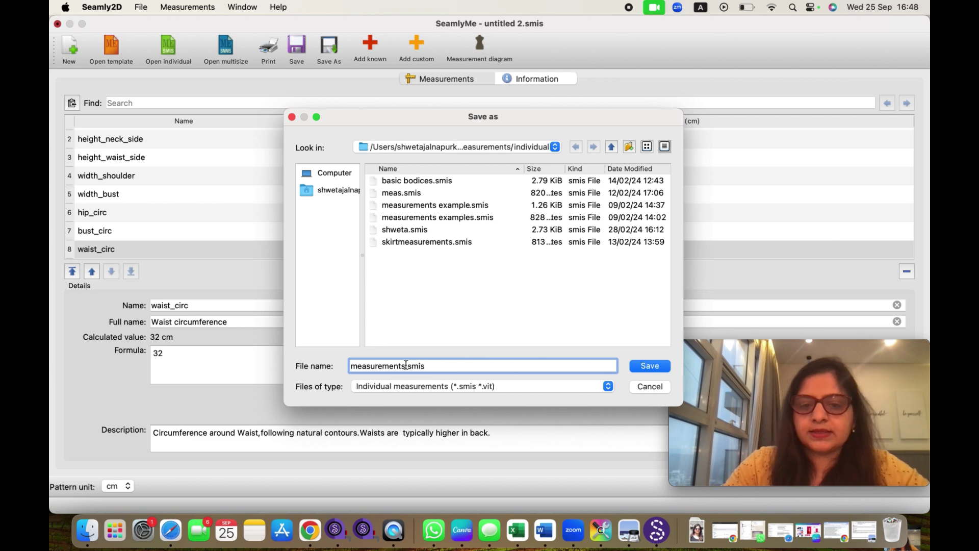
{"action": "key", "text": "BackSpace"}
{"action": "key", "text": "BackSpace"}
{"action": "key", "text": "BackSpace"}
{"action": "key", "text": "BackSpace"}
{"action": "key", "text": "BackSpace"}
{"action": "key", "text": "BackSpace"}
{"action": "key", "text": "BackSpace"}
{"action": "key", "text": "BackSpace"}
{"action": "key", "text": "BackSpace"}
{"action": "key", "text": "BackSpace"}
{"action": "key", "text": "BackSpace"}
{"action": "key", "text": "BackSpace"}
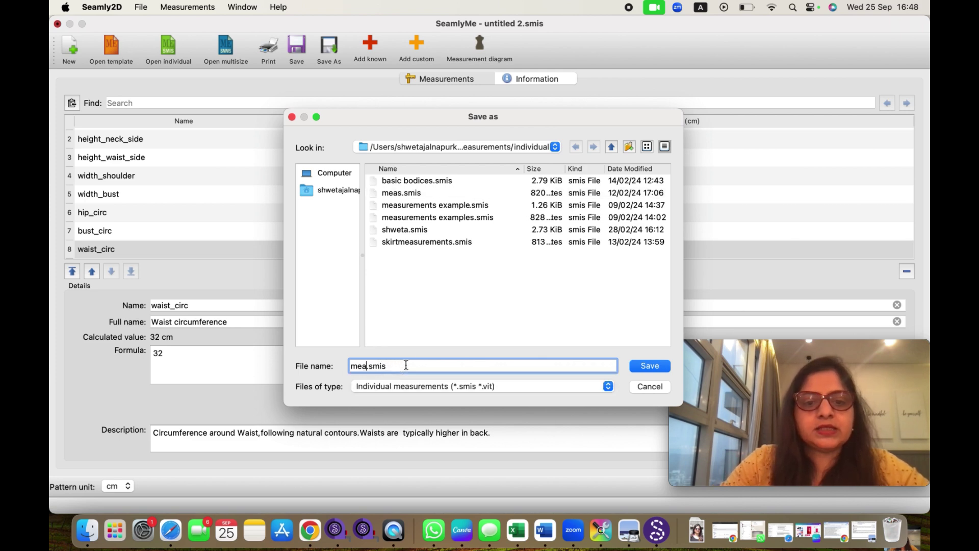
{"action": "type", "text": "tes"}
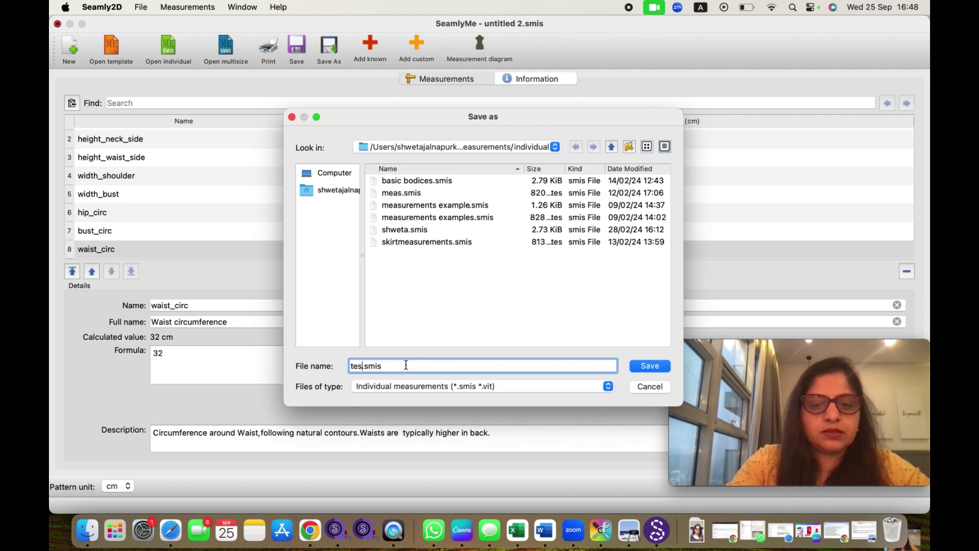
{"action": "type", "text": "t"}
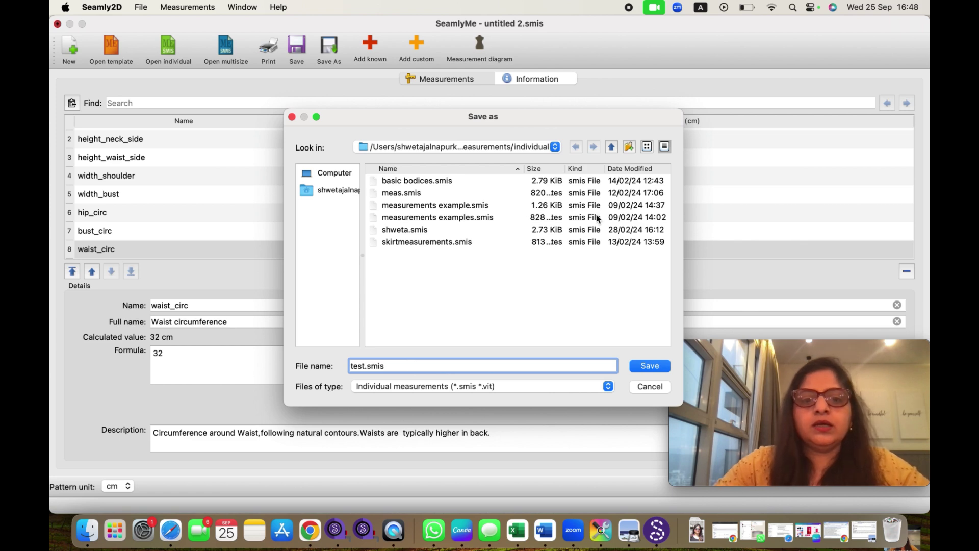
{"action": "left_click", "coordinate": [637, 366]}
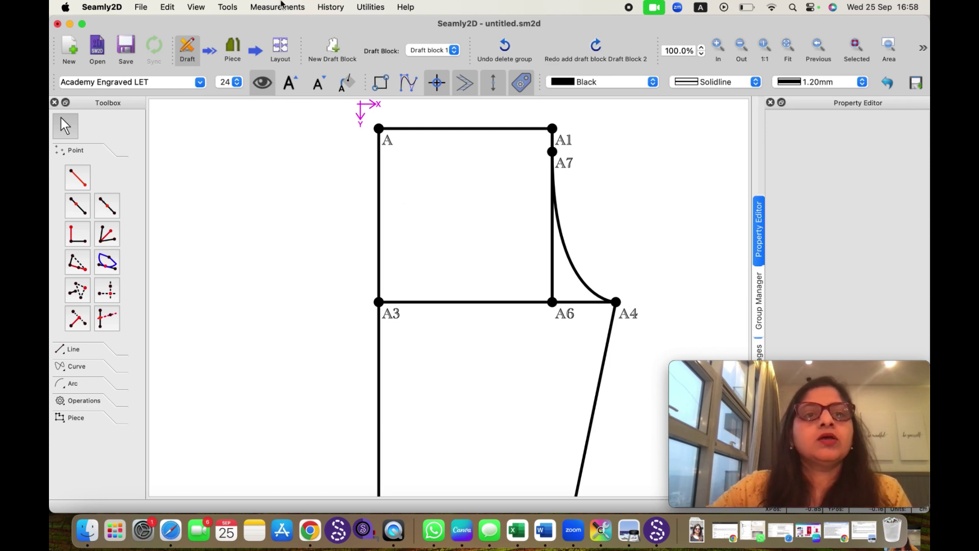
Step: Load test.smis into the pattern as the individual measurements file
{"action": "left_click", "coordinate": [282, 9]}
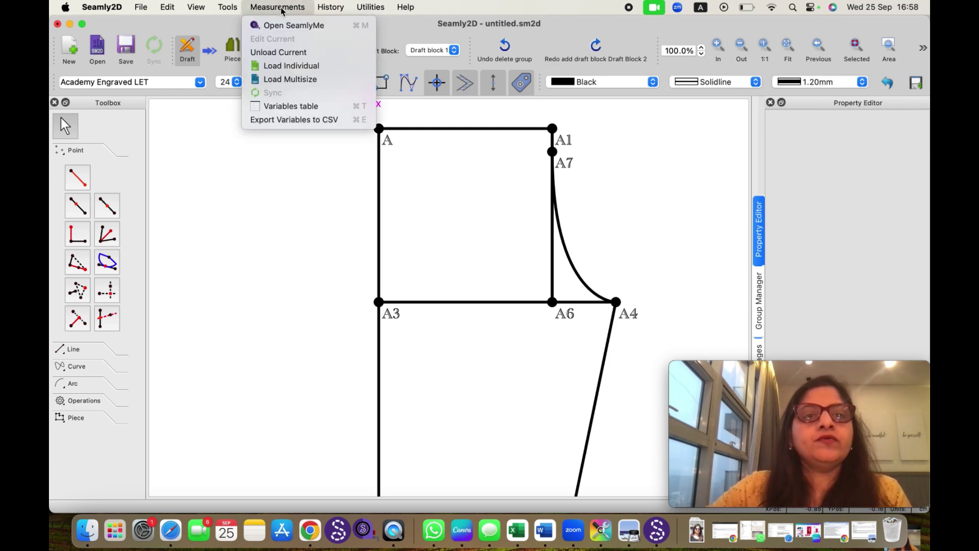
{"action": "left_click", "coordinate": [289, 66]}
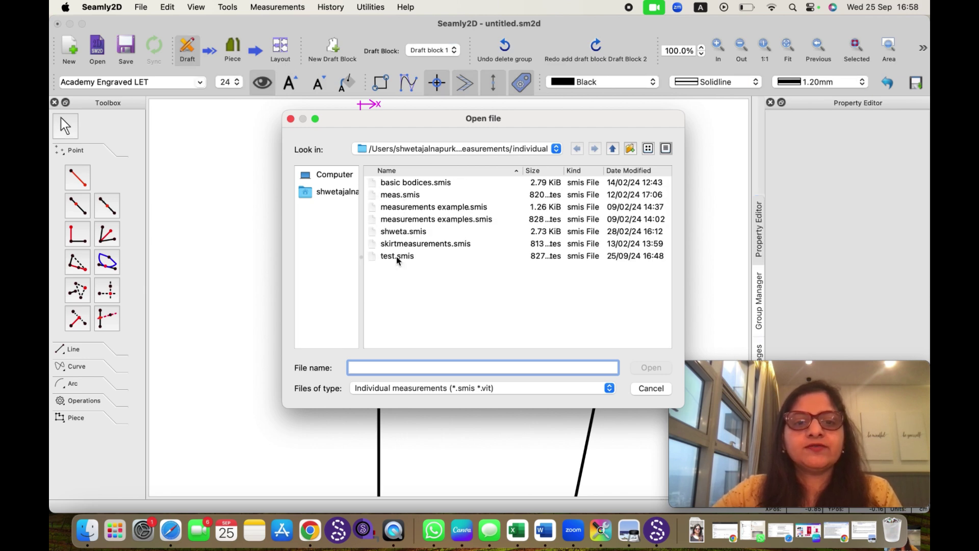
{"action": "left_click", "coordinate": [398, 258]}
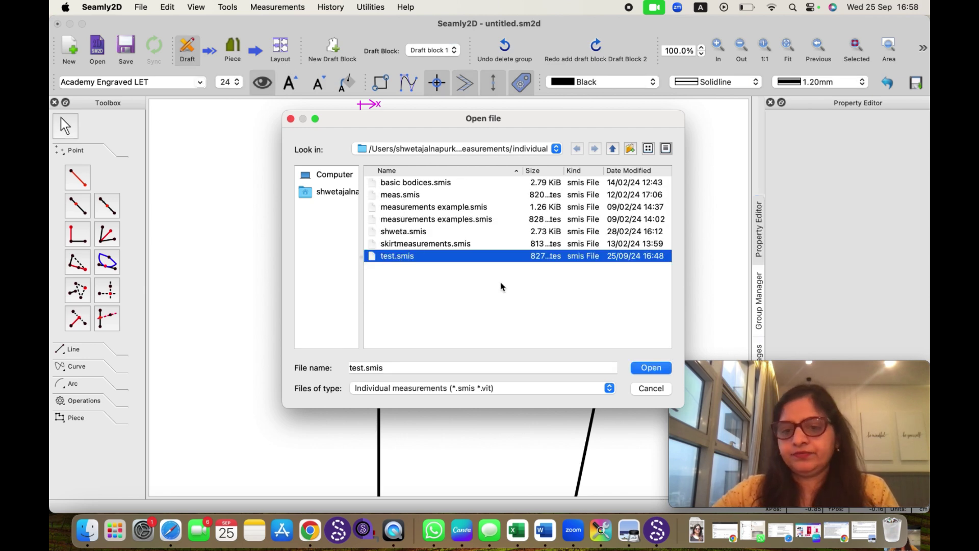
{"action": "left_click", "coordinate": [647, 368]}
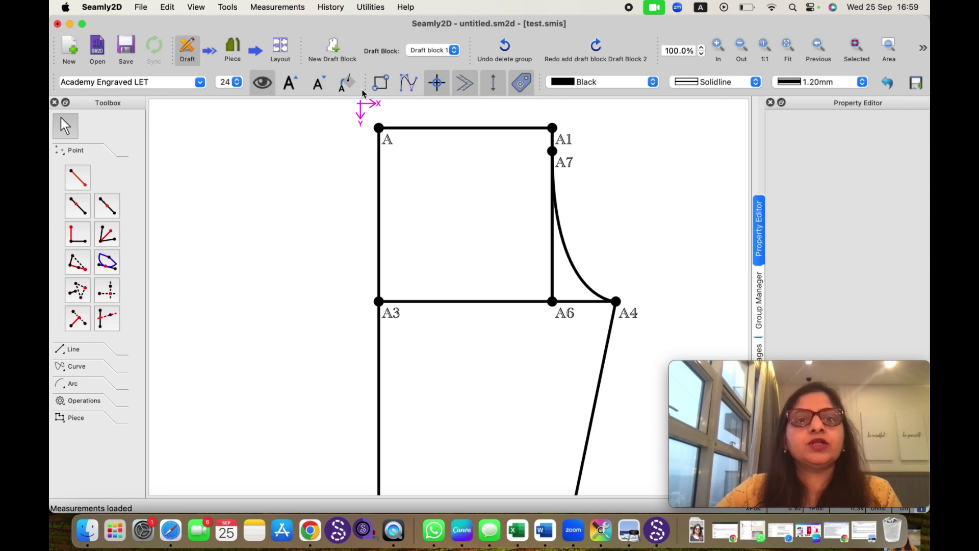
Step: Add Draft Block 2 and start a Point Length and Angle from base point B
{"action": "left_click", "coordinate": [336, 53]}
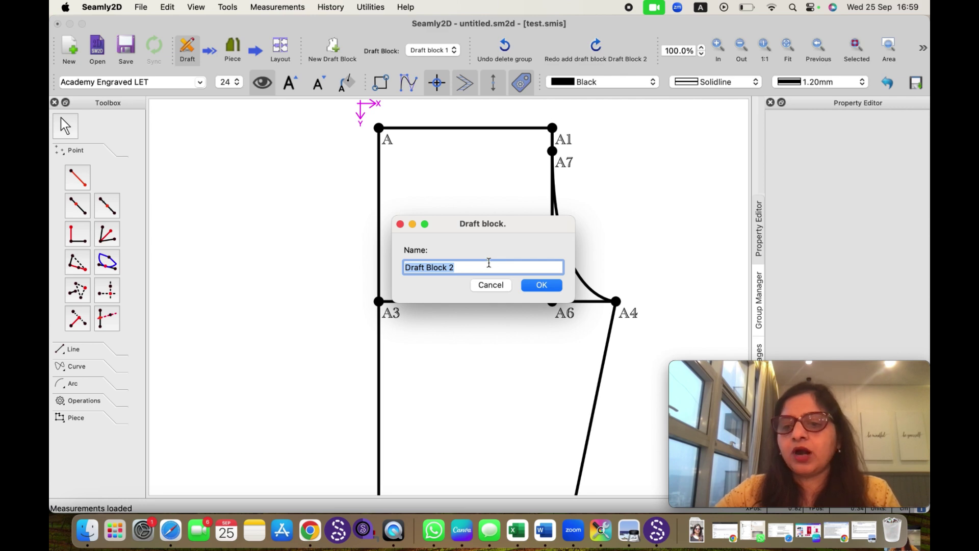
{"action": "left_click", "coordinate": [530, 286]}
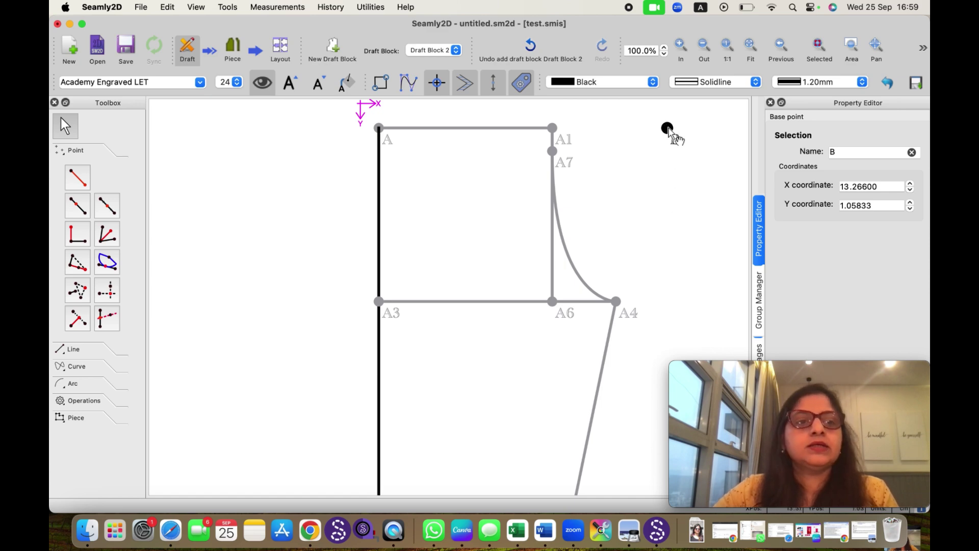
{"action": "left_click", "coordinate": [77, 177]}
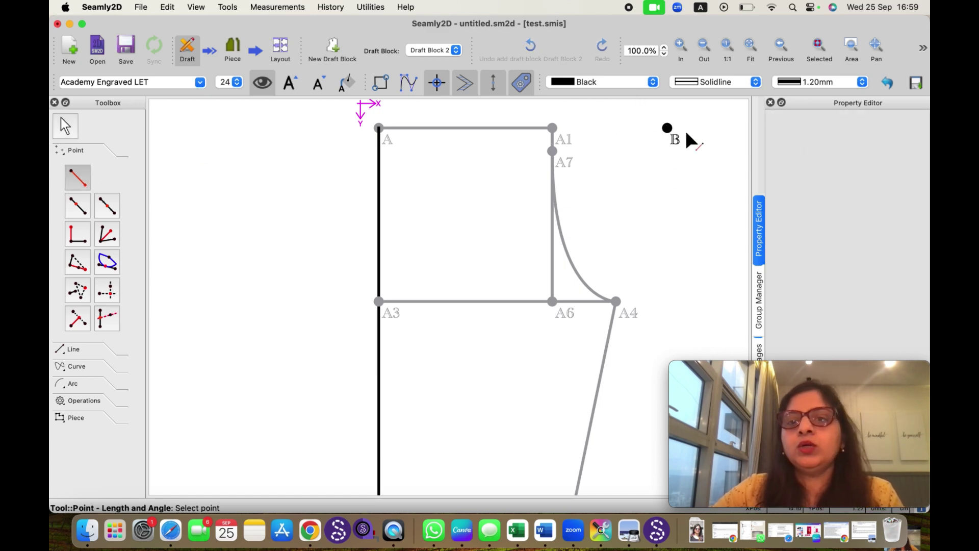
{"action": "left_click", "coordinate": [667, 128]}
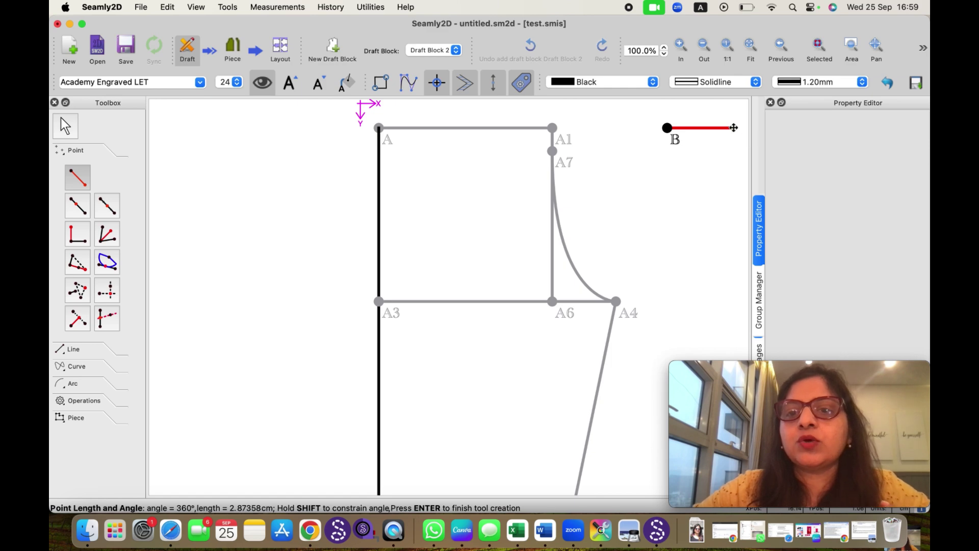
Step: Place a point right of B and insert width_shoulder into its length formula
{"action": "left_click", "coordinate": [735, 129]}
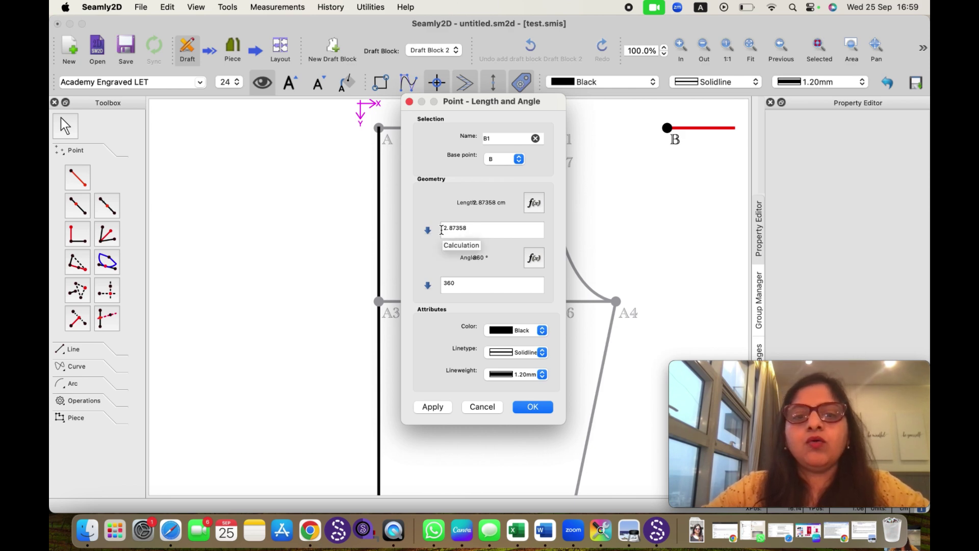
{"action": "left_click", "coordinate": [534, 204]}
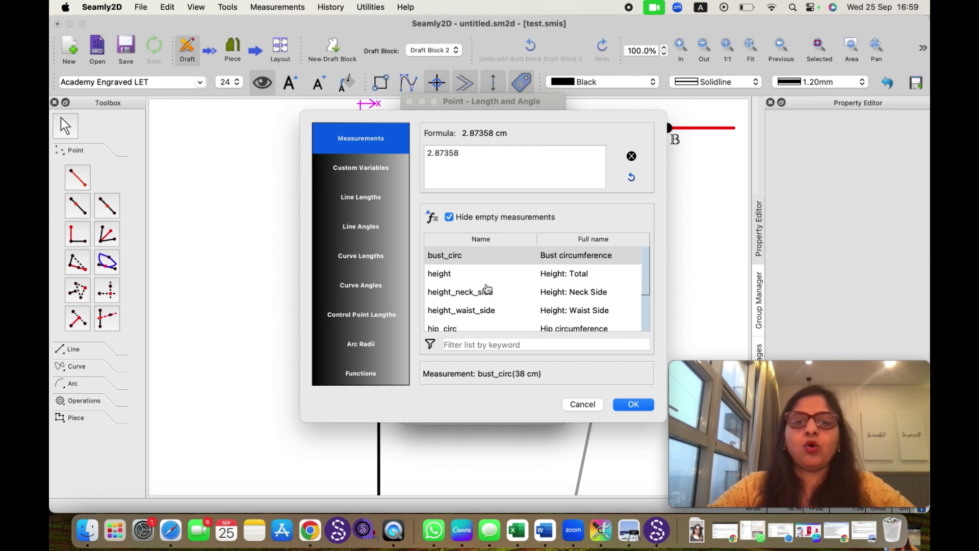
{"action": "scroll", "coordinate": [487, 290], "scroll_direction": "down", "scroll_amount": 2}
{"action": "scroll", "coordinate": [487, 289], "scroll_direction": "down", "scroll_amount": 3}
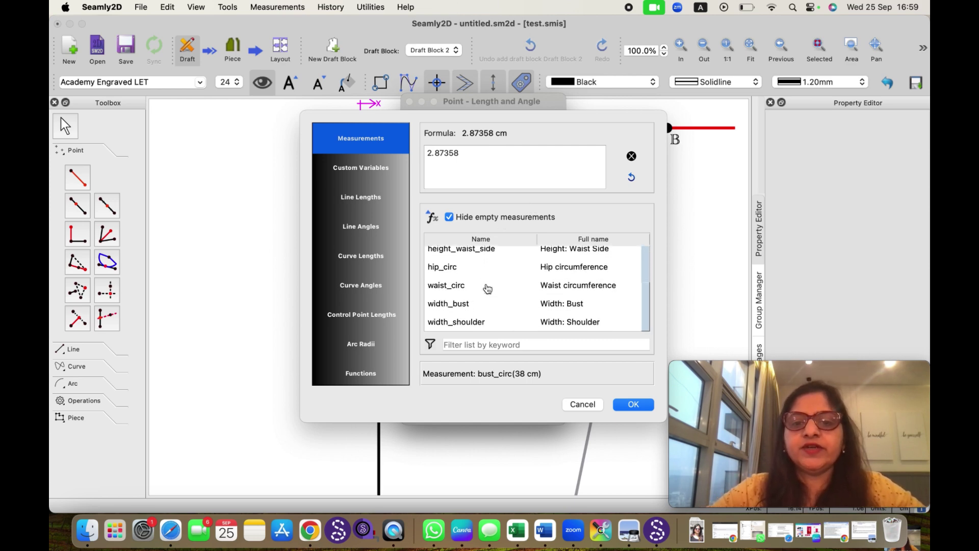
{"action": "scroll", "coordinate": [488, 288], "scroll_direction": "up", "scroll_amount": 1}
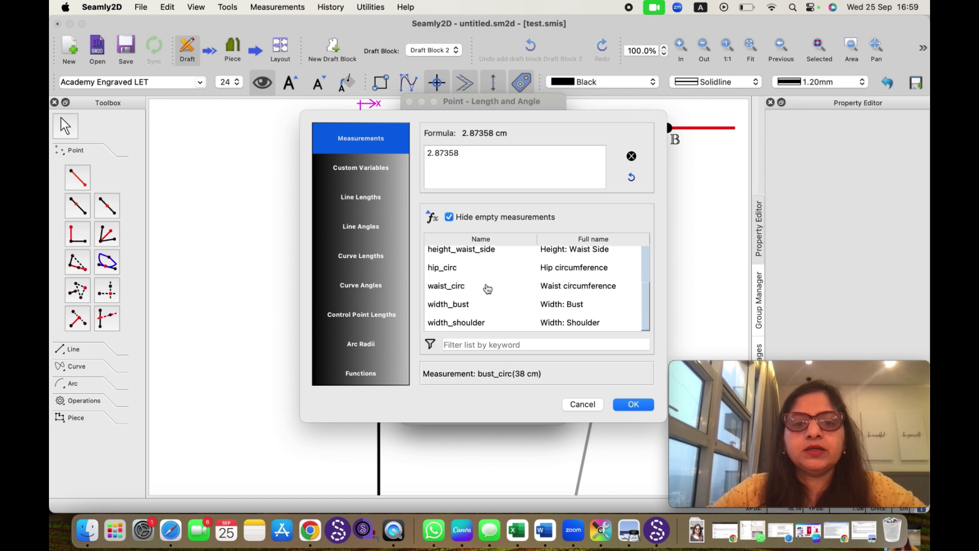
{"action": "scroll", "coordinate": [488, 289], "scroll_direction": "up", "scroll_amount": 2}
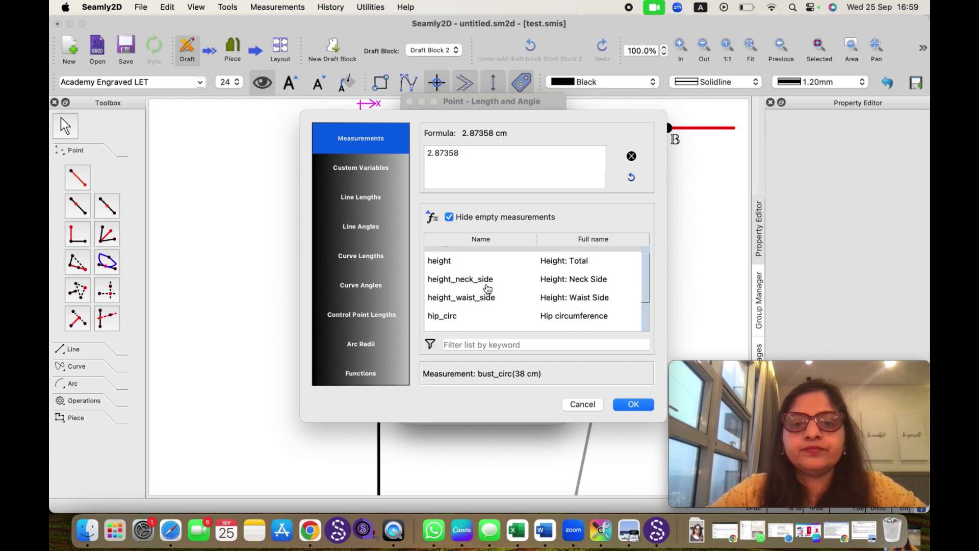
{"action": "scroll", "coordinate": [488, 289], "scroll_direction": "down", "scroll_amount": 1}
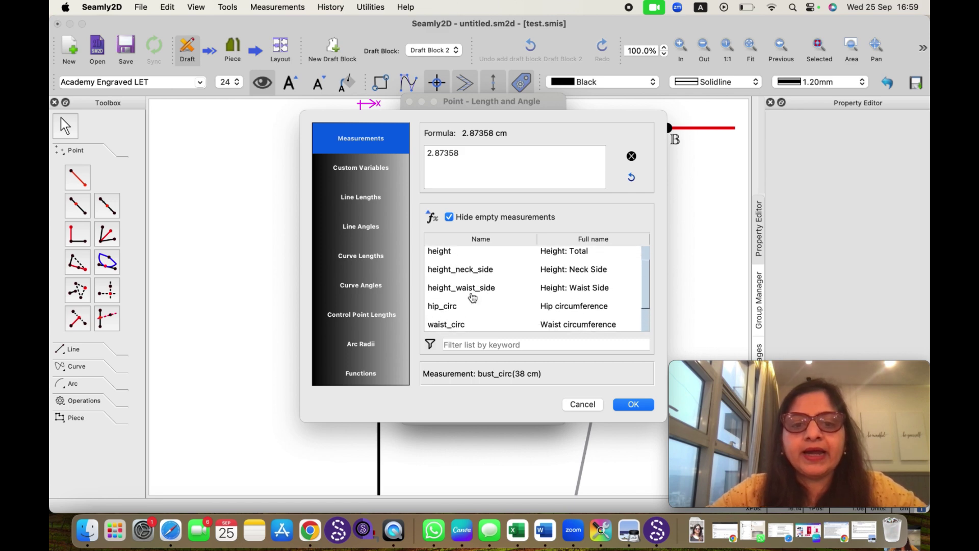
{"action": "scroll", "coordinate": [472, 297], "scroll_direction": "down", "scroll_amount": 2}
{"action": "scroll", "coordinate": [473, 297], "scroll_direction": "down", "scroll_amount": 1}
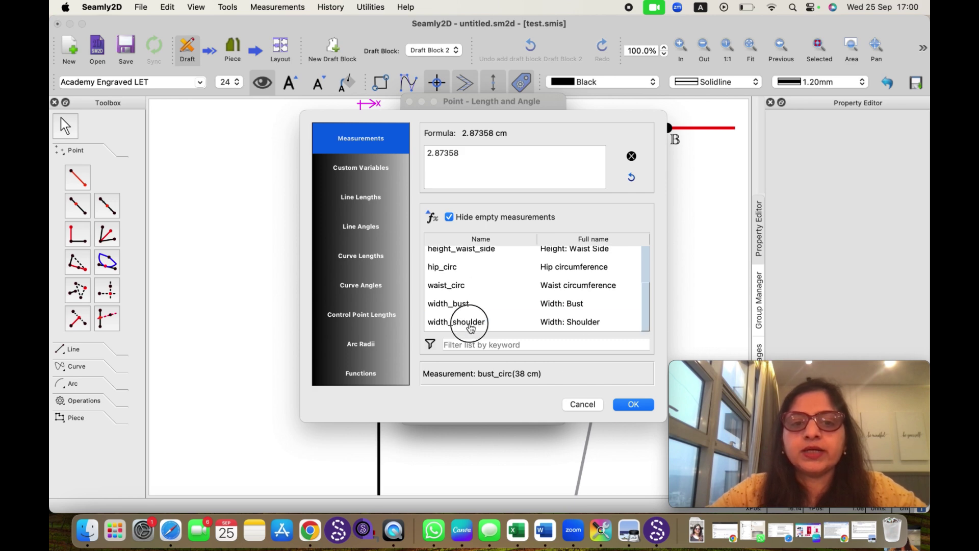
{"action": "left_click", "coordinate": [471, 326]}
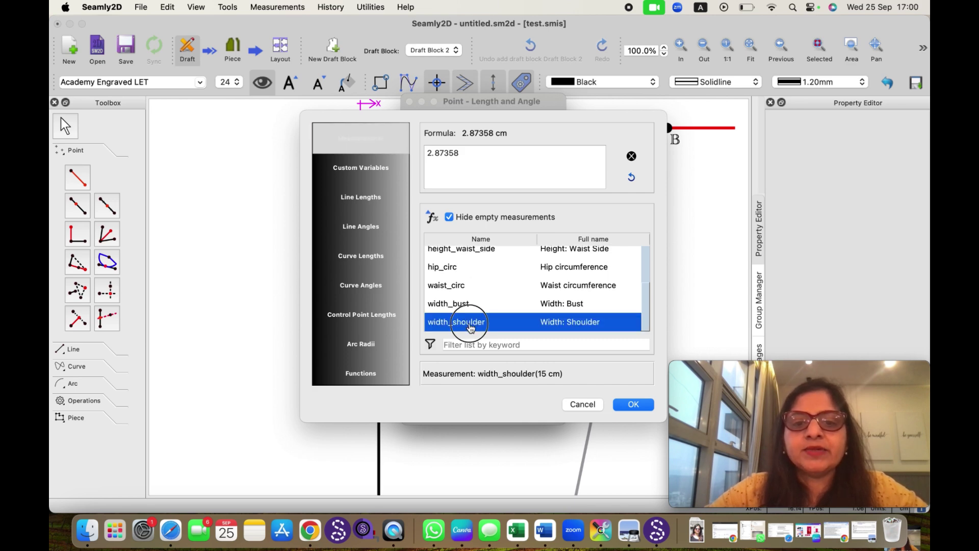
{"action": "double_click", "coordinate": [470, 327]}
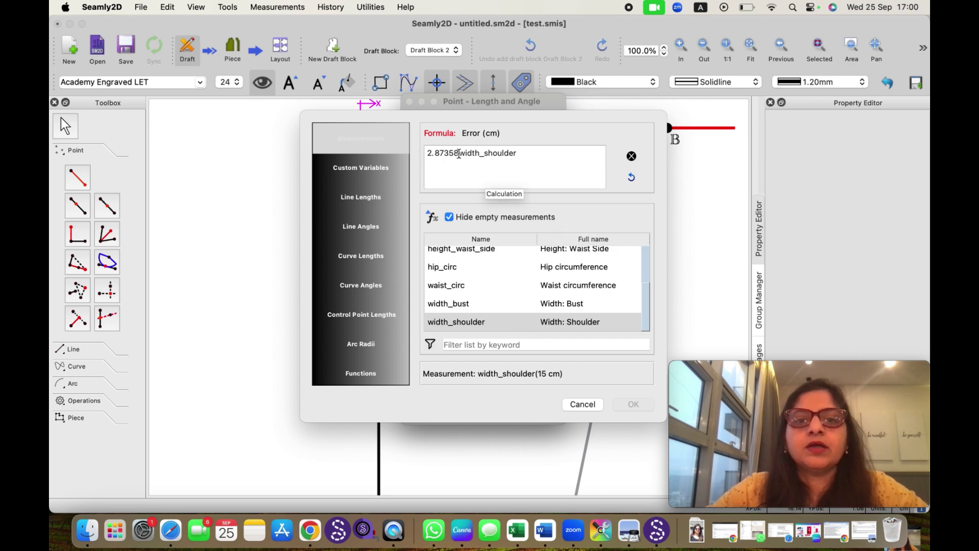
Step: Change the length formula to width_shoulder/2 and create point B1
{"action": "left_click", "coordinate": [459, 153]}
{"action": "key", "text": "BackSpace"}
{"action": "key", "text": "BackSpace"}
{"action": "key", "text": "BackSpace"}
{"action": "key", "text": "BackSpace"}
{"action": "key", "text": "BackSpace"}
{"action": "key", "text": "BackSpace"}
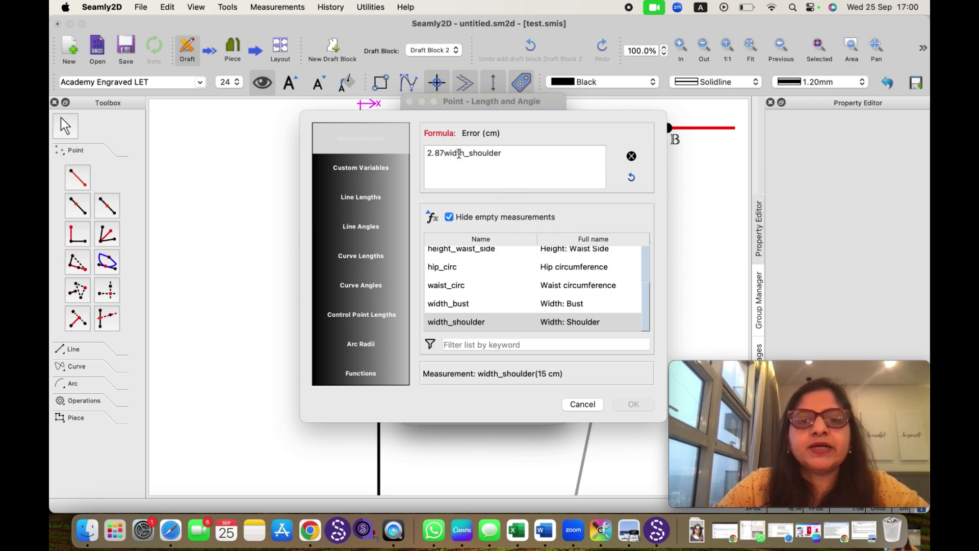
{"action": "key", "text": "BackSpace"}
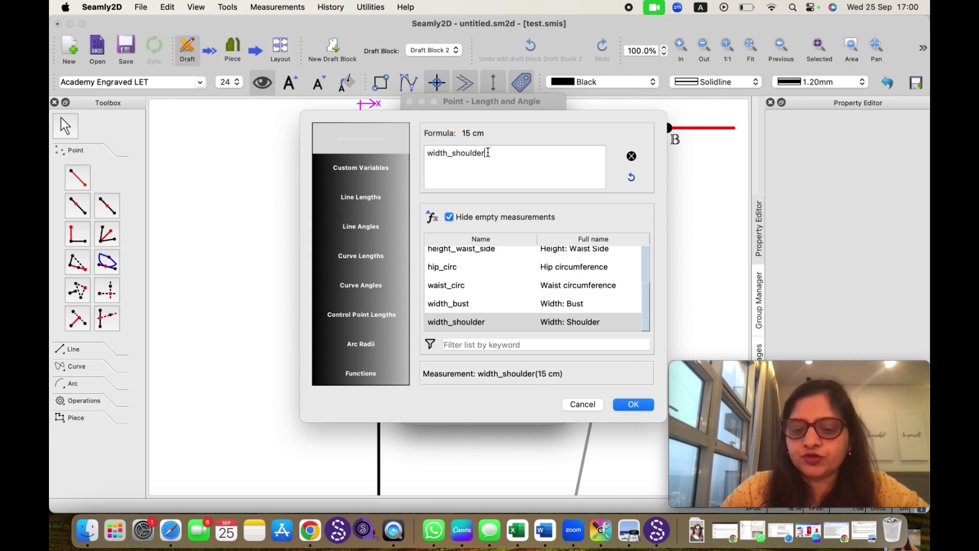
{"action": "type", "text": "/"}
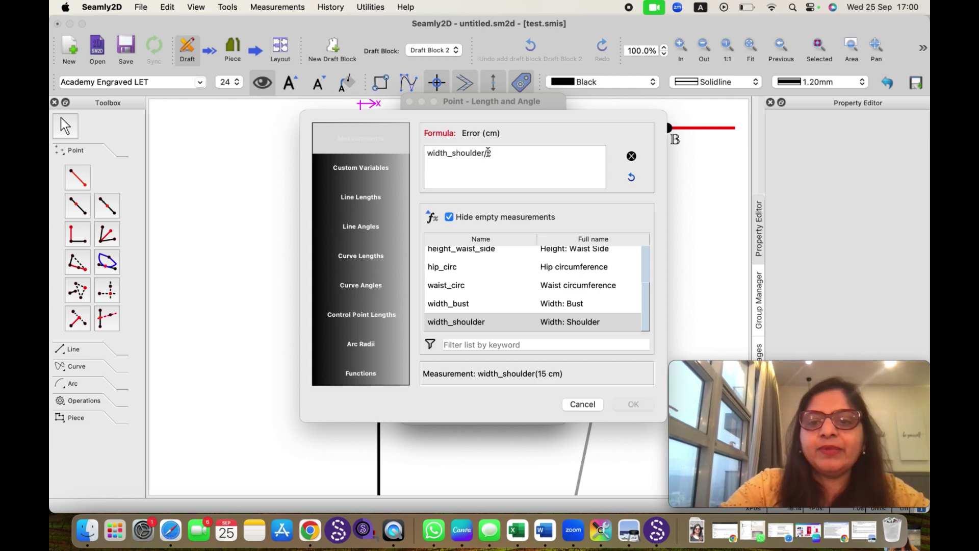
{"action": "type", "text": "2"}
{"action": "left_click", "coordinate": [632, 406]}
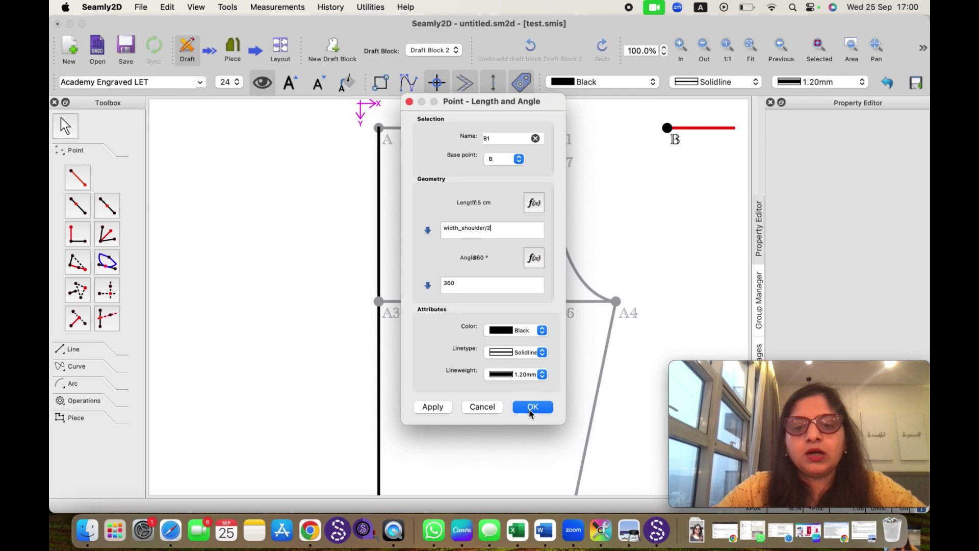
{"action": "left_click", "coordinate": [530, 411]}
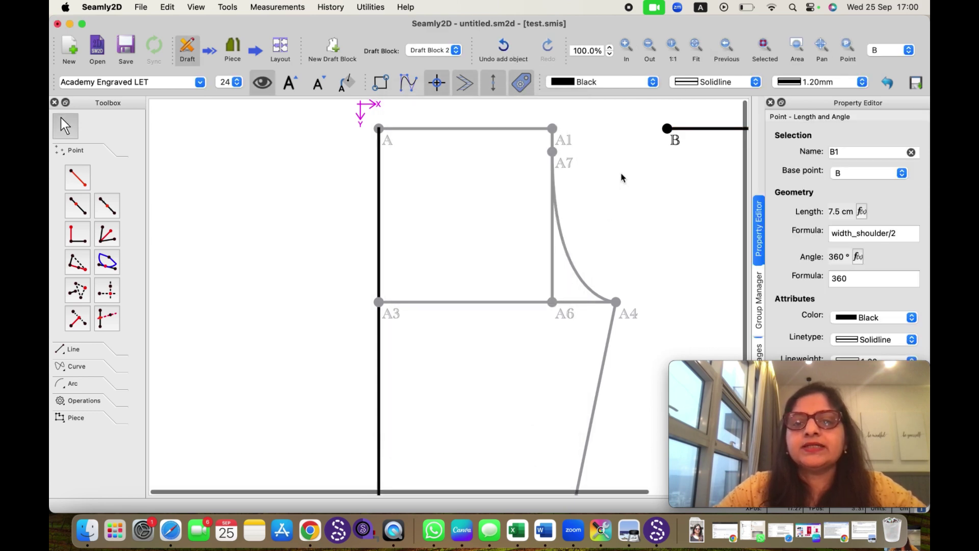
Step: Fit the whole draft in view and begin a Length and Angle point from B, placed below it
{"action": "left_click", "coordinate": [693, 49]}
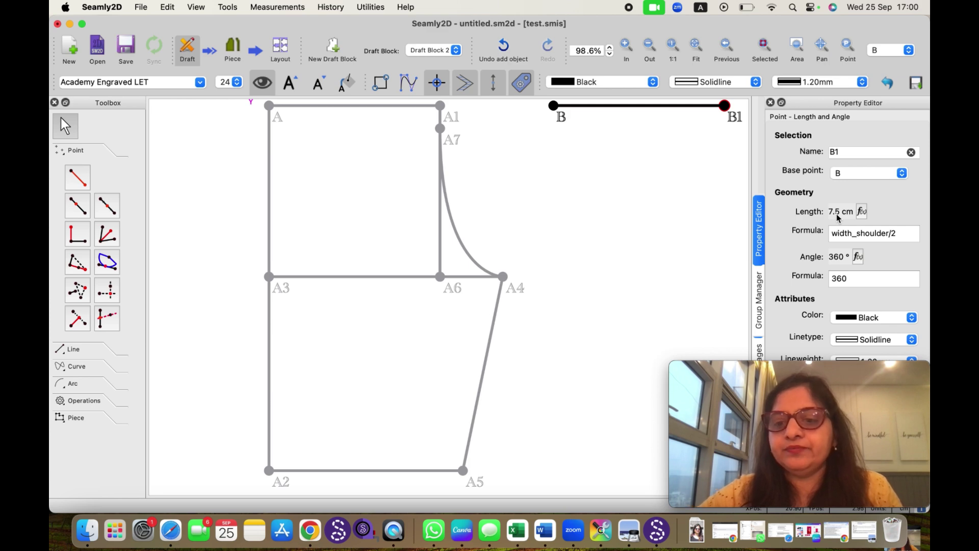
{"action": "key", "text": "alt+l"}
{"action": "left_click", "coordinate": [553, 105]}
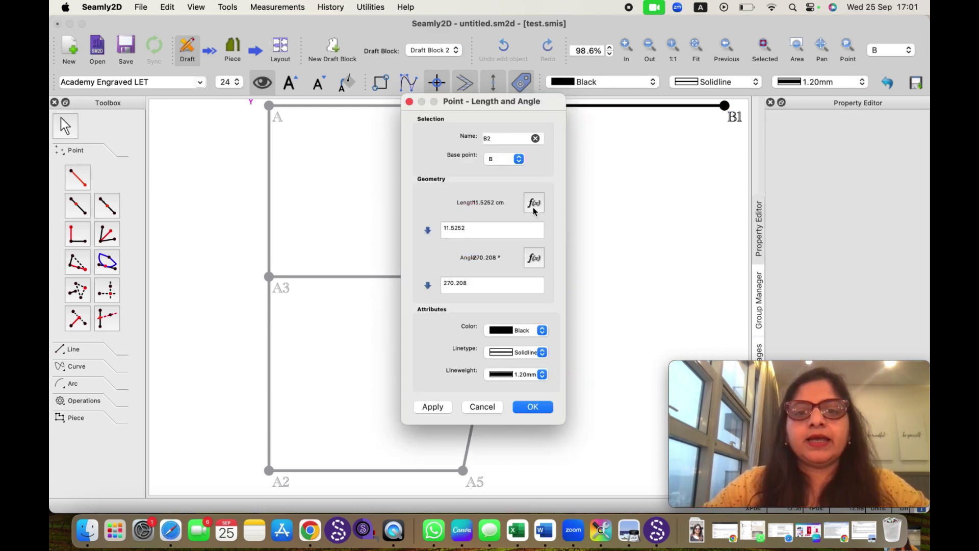
Step: Replace B2's 11.5252 length with the Line_A_A2 line-length formula (16 cm)
{"action": "left_click", "coordinate": [533, 207]}
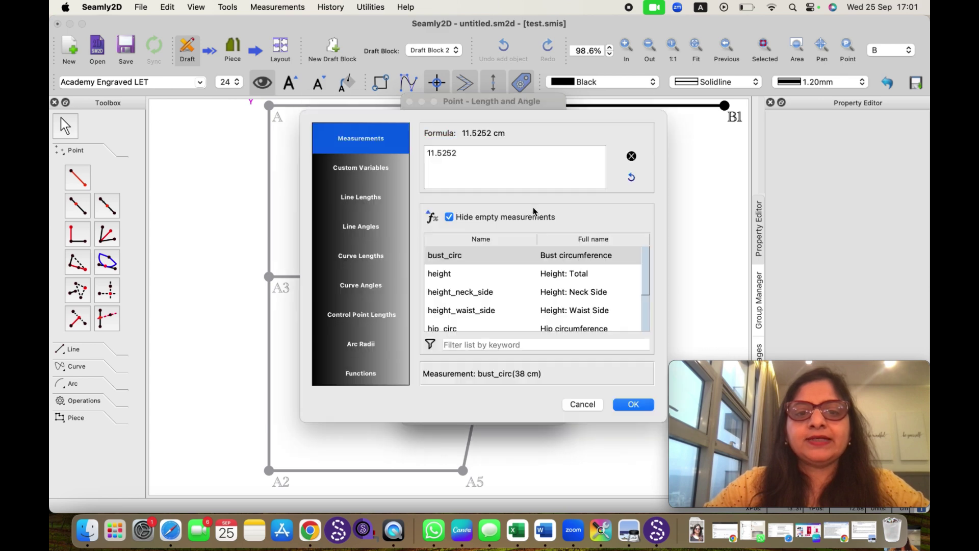
{"action": "left_click", "coordinate": [347, 201]}
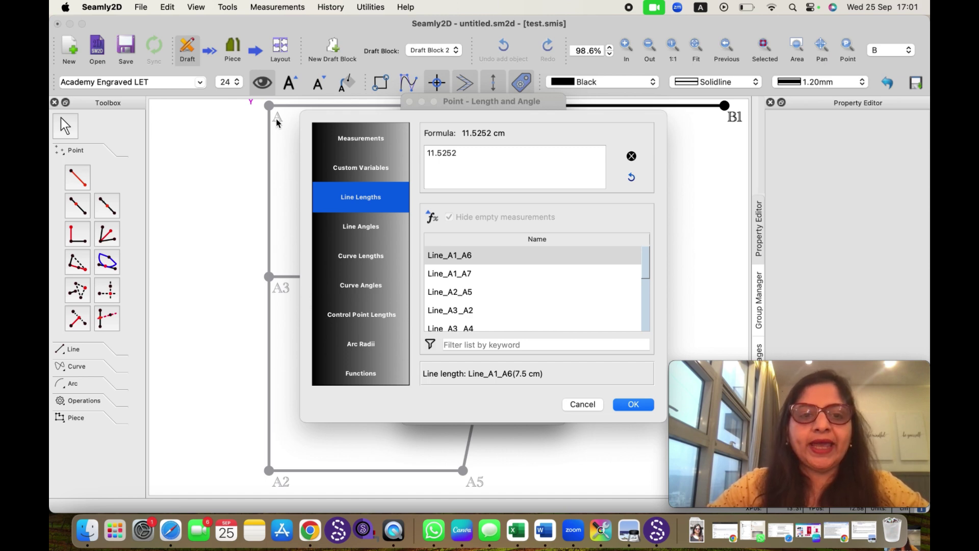
{"action": "scroll", "coordinate": [452, 304], "scroll_direction": "down", "scroll_amount": 1}
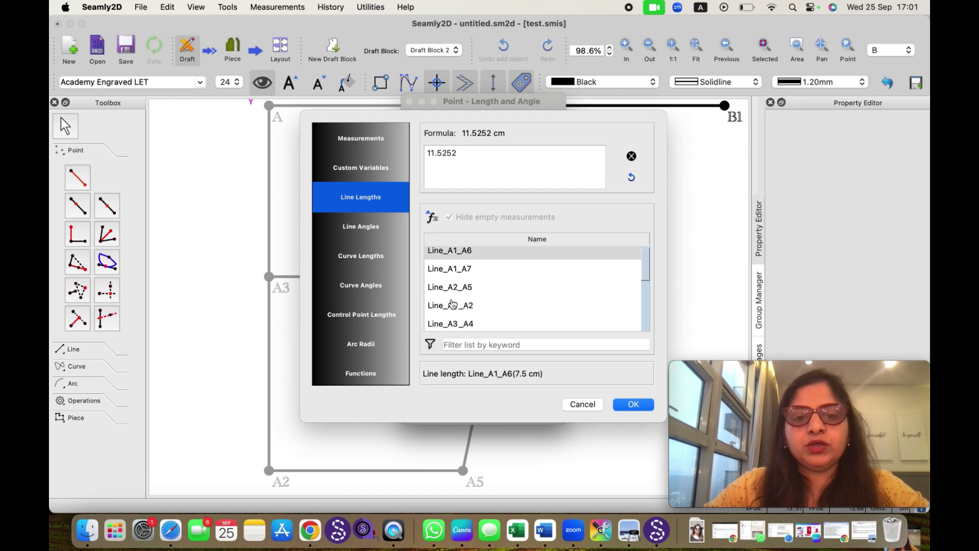
{"action": "scroll", "coordinate": [451, 304], "scroll_direction": "down", "scroll_amount": 5}
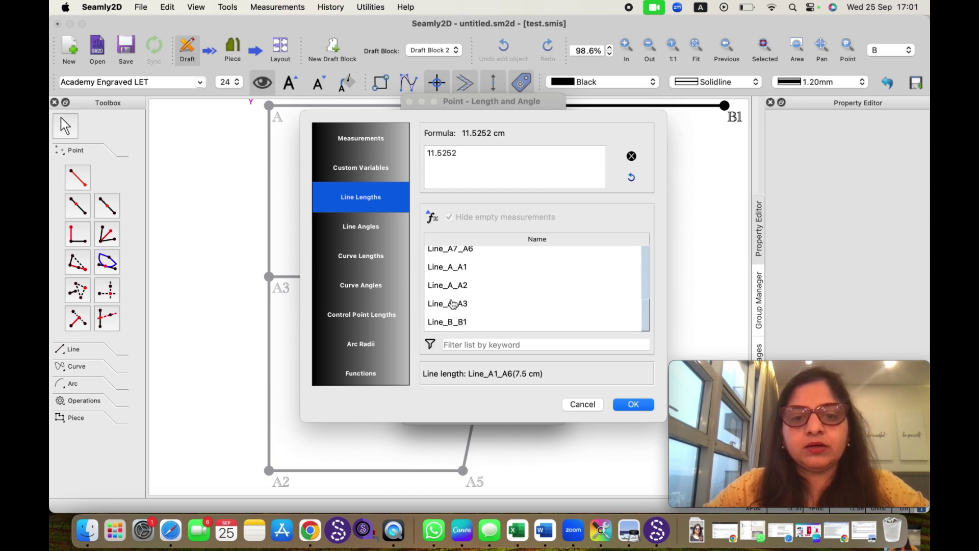
{"action": "double_click", "coordinate": [451, 287]}
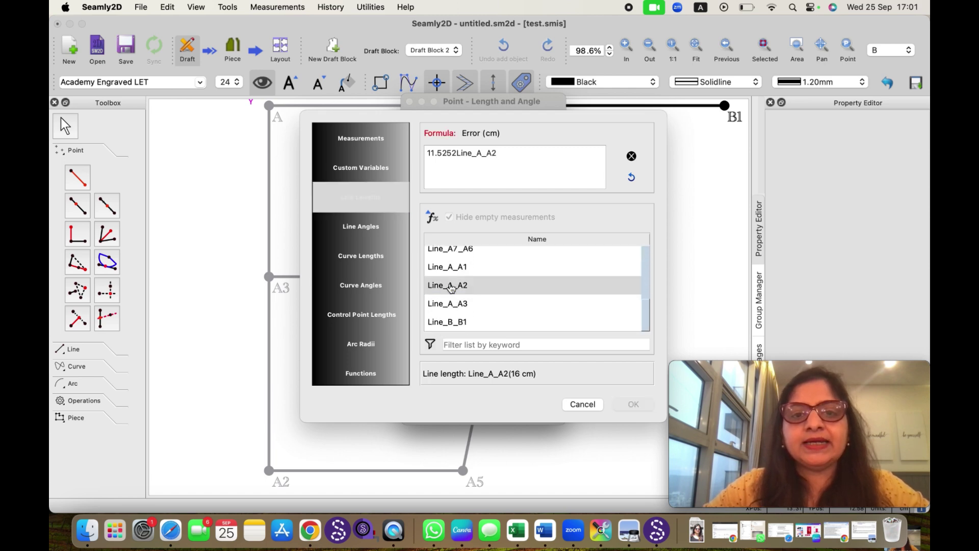
{"action": "left_click", "coordinate": [456, 153]}
{"action": "key", "text": "BackSpace"}
{"action": "key", "text": "BackSpace"}
{"action": "key", "text": "BackSpace"}
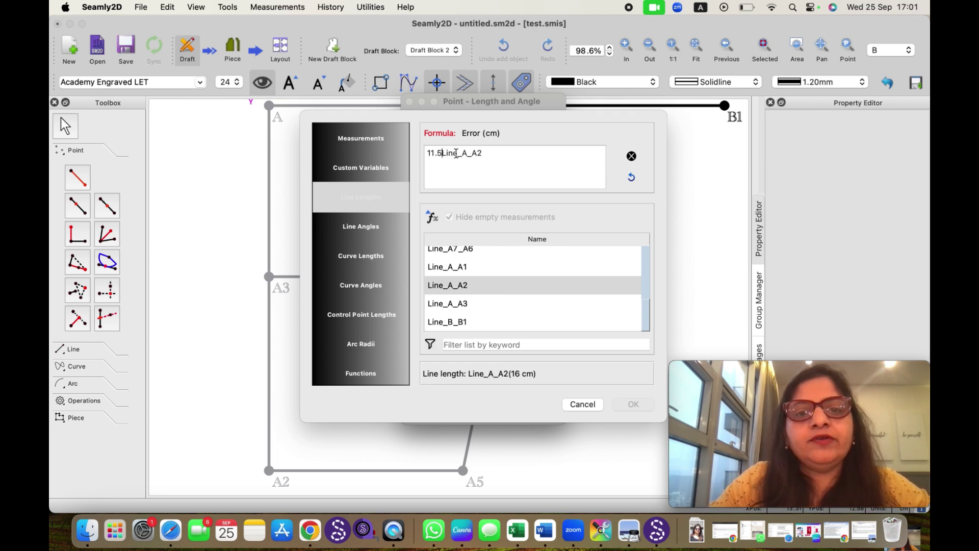
{"action": "key", "text": "BackSpace"}
{"action": "key", "text": "BackSpace"}
{"action": "key", "text": "BackSpace"}
{"action": "key", "text": "BackSpace"}
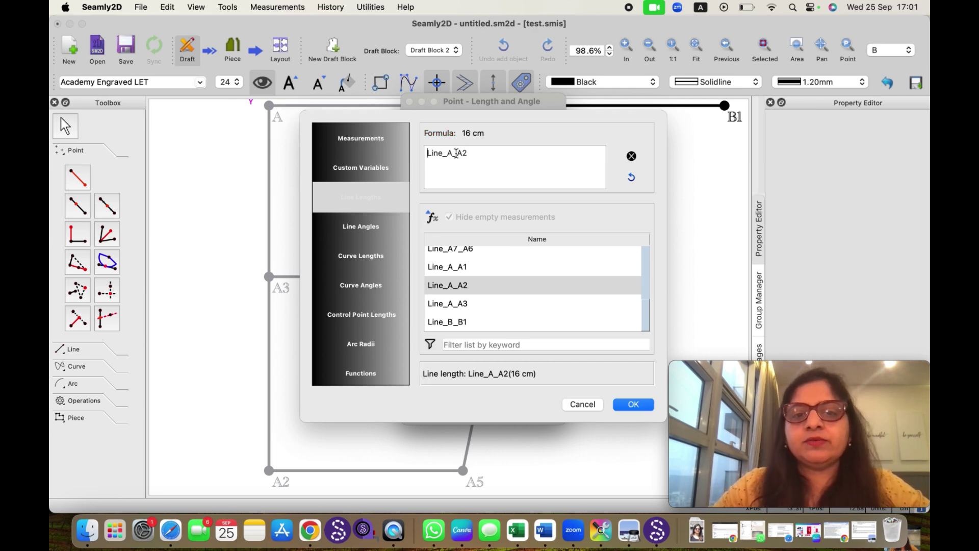
{"action": "left_click", "coordinate": [634, 404]}
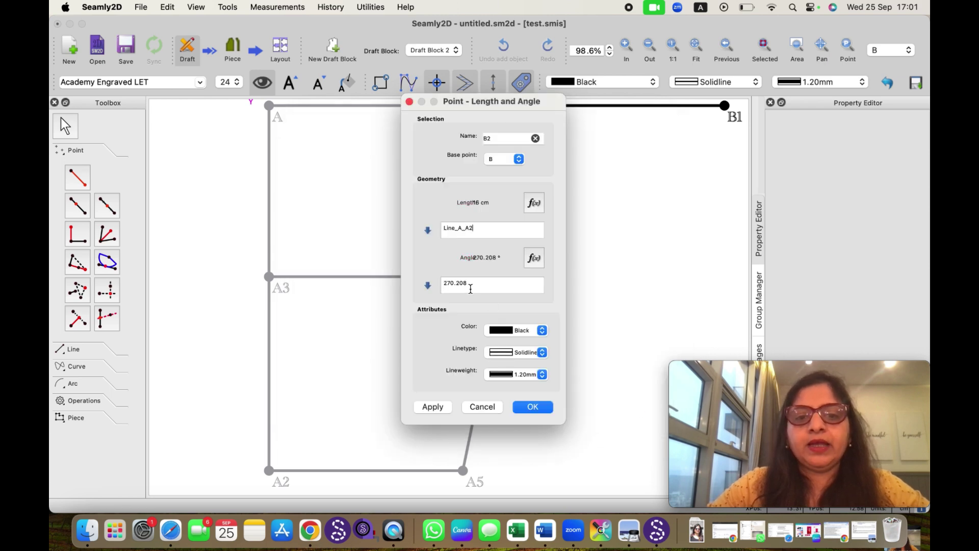
Step: Set B2's angle to the AngleLine_A_A2 formula and create B2 16 cm below B at 270.208°
{"action": "left_click_drag", "start_coordinate": [474, 284], "coordinate": [445, 285]}
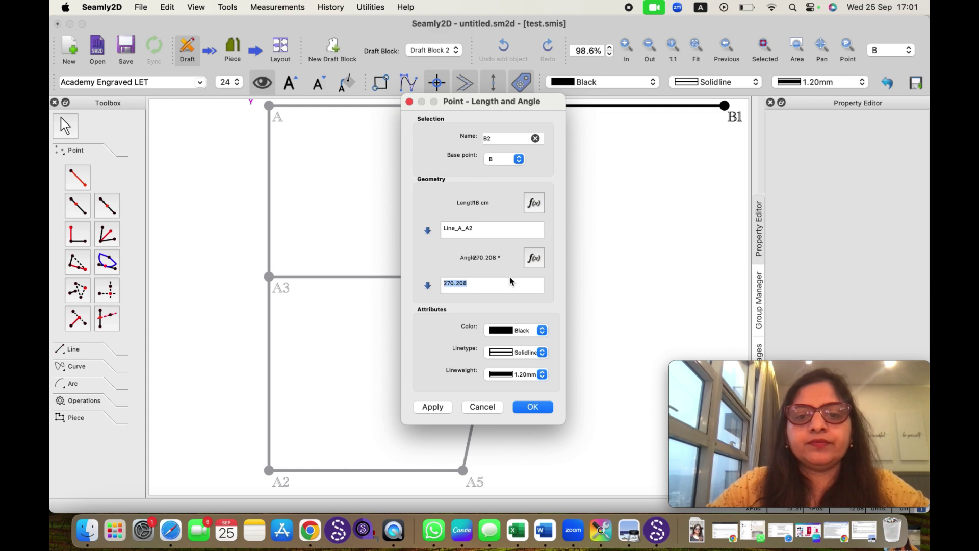
{"action": "left_click", "coordinate": [534, 258]}
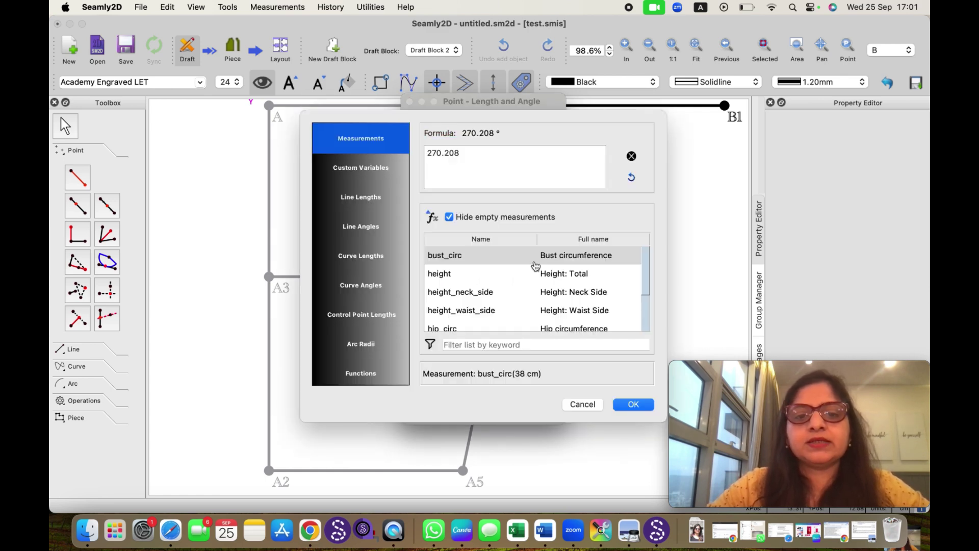
{"action": "left_click", "coordinate": [369, 227]}
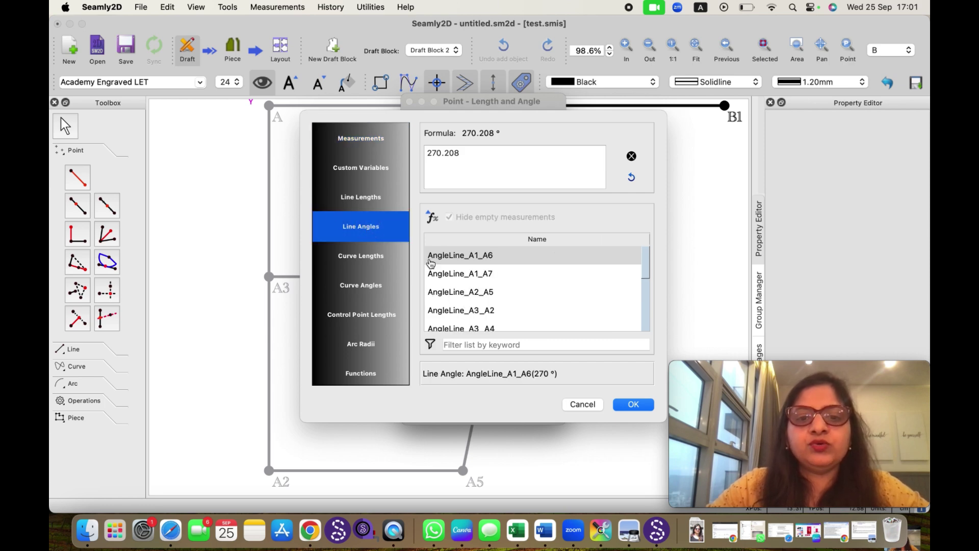
{"action": "scroll", "coordinate": [469, 334], "scroll_direction": "down", "scroll_amount": 5}
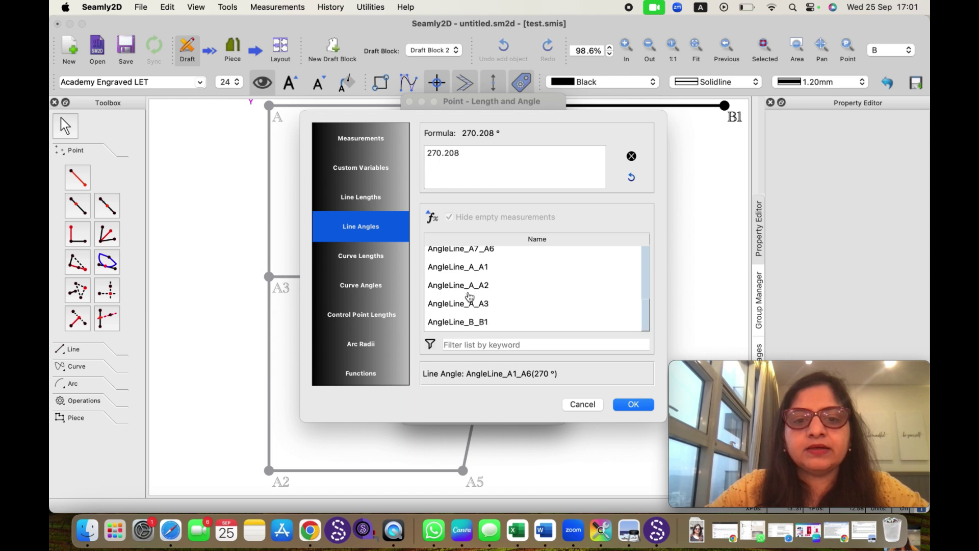
{"action": "scroll", "coordinate": [472, 311], "scroll_direction": "up", "scroll_amount": 3}
{"action": "scroll", "coordinate": [473, 316], "scroll_direction": "down", "scroll_amount": 2}
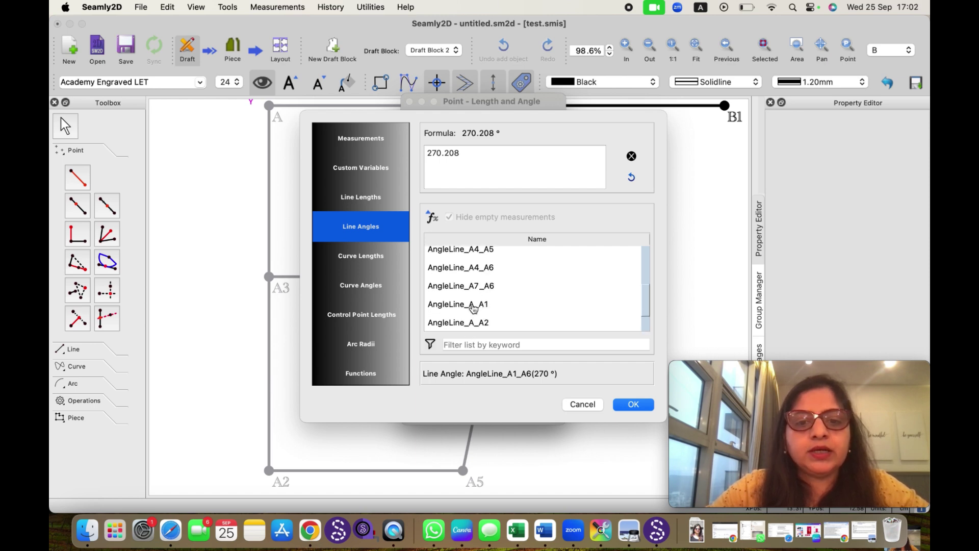
{"action": "left_click", "coordinate": [473, 323]}
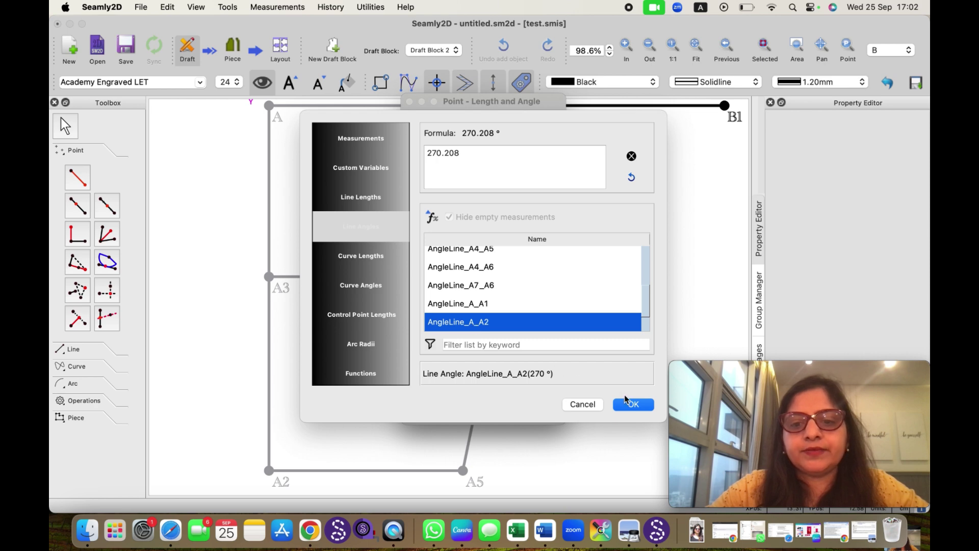
{"action": "left_click", "coordinate": [629, 404]}
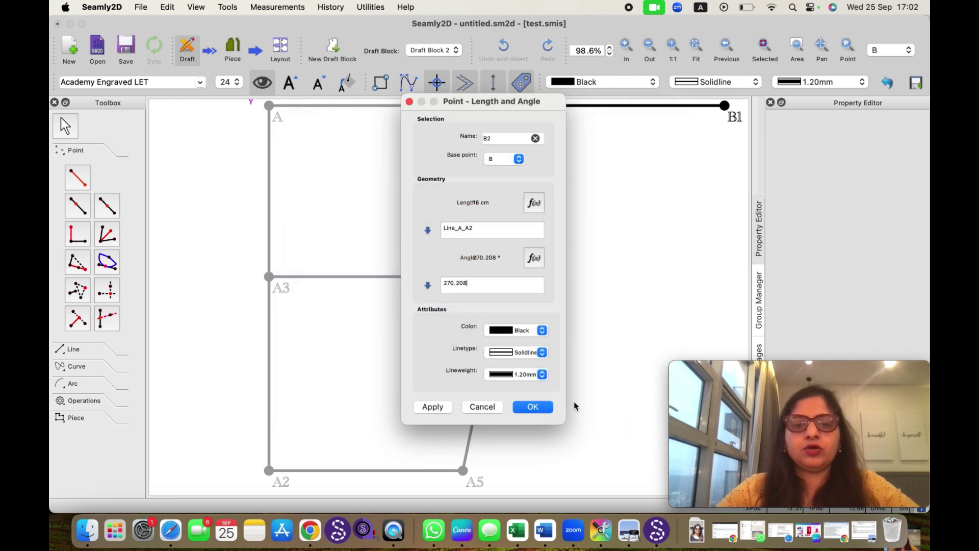
{"action": "left_click", "coordinate": [535, 406]}
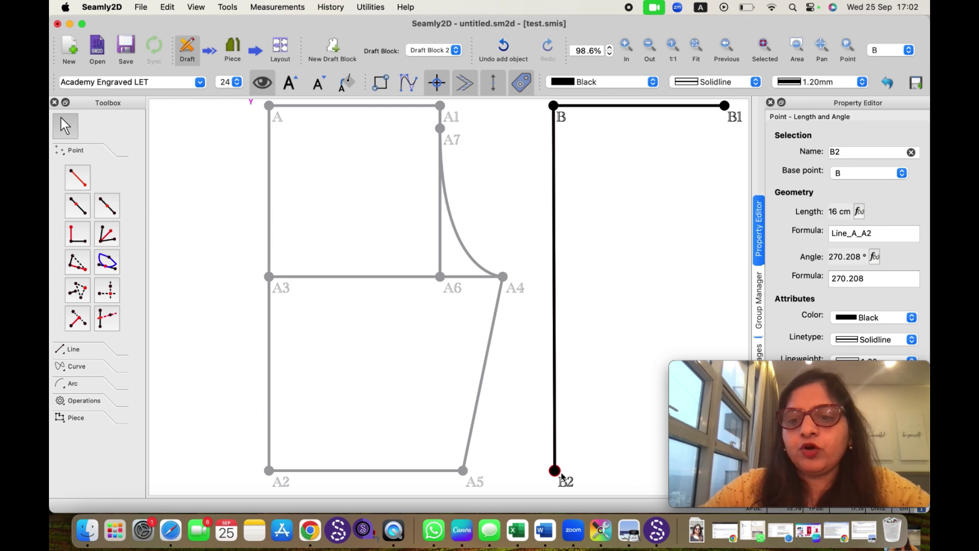
{"action": "mouse_move", "coordinate": [559, 475]}
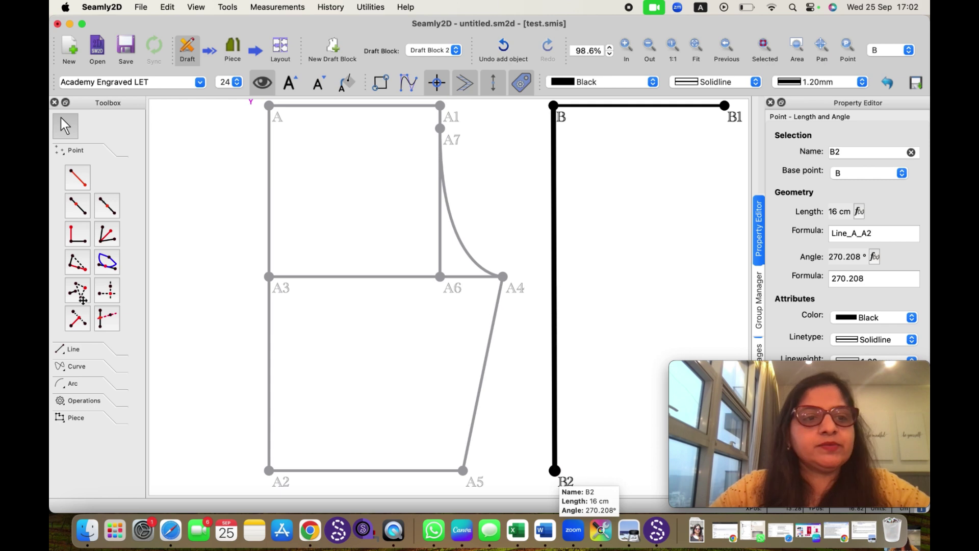
Step: Start a Length and Angle point from B2 with length formula waist_circ/4 (8 cm)
{"action": "left_click", "coordinate": [77, 177]}
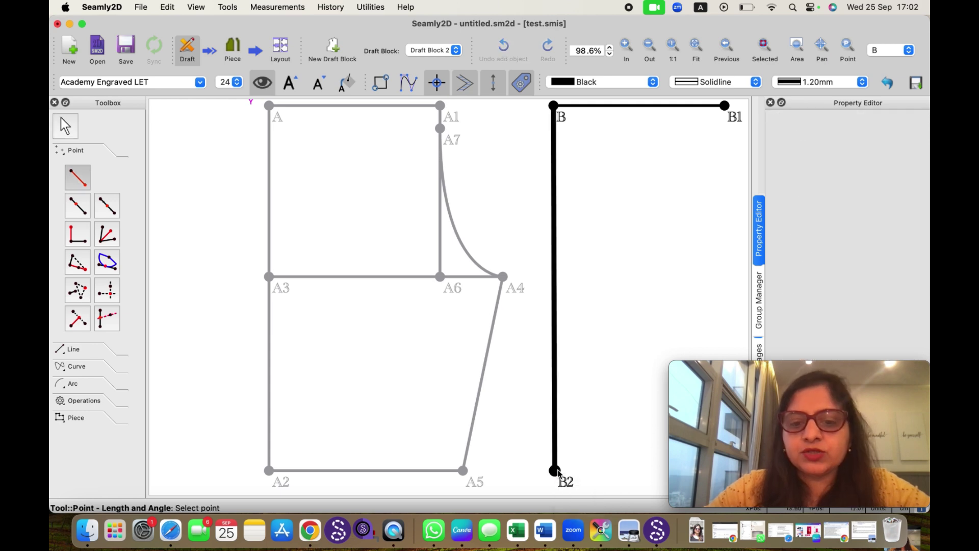
{"action": "left_click", "coordinate": [556, 470]}
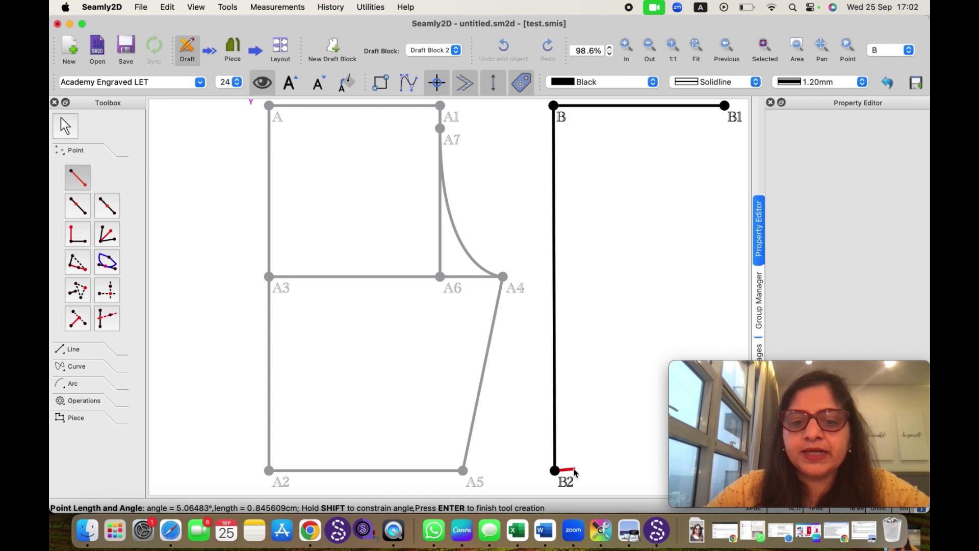
{"action": "left_click", "coordinate": [616, 473]}
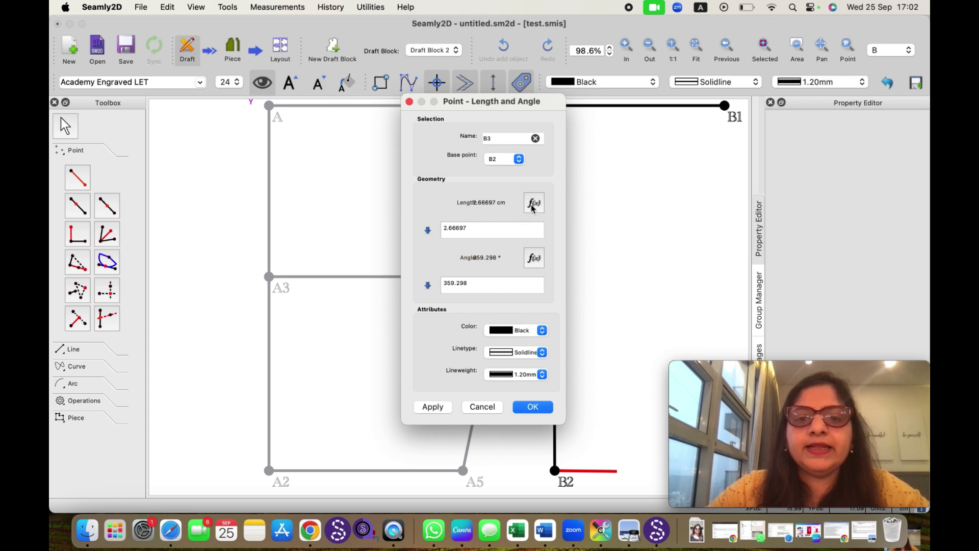
{"action": "left_click", "coordinate": [531, 204]}
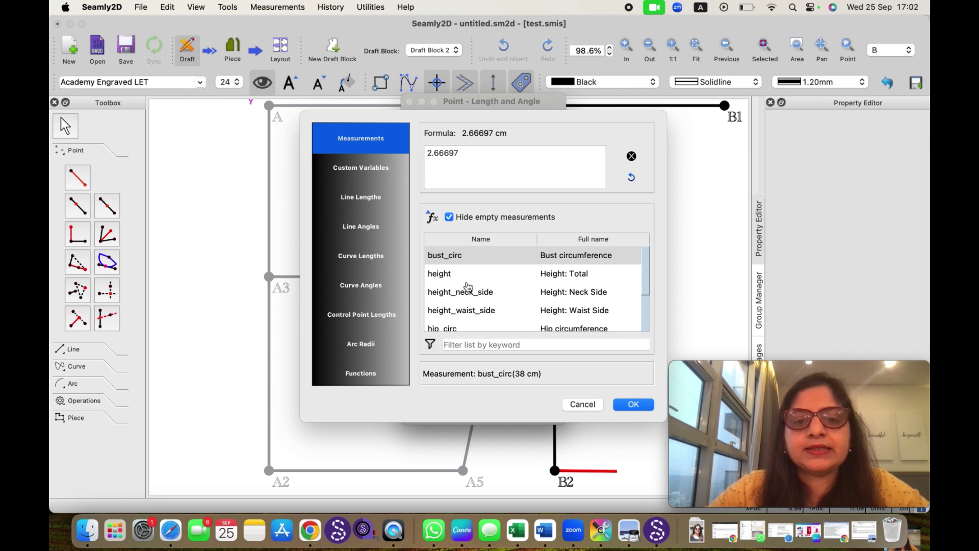
{"action": "scroll", "coordinate": [468, 287], "scroll_direction": "down", "scroll_amount": 3}
{"action": "left_click", "coordinate": [459, 302]}
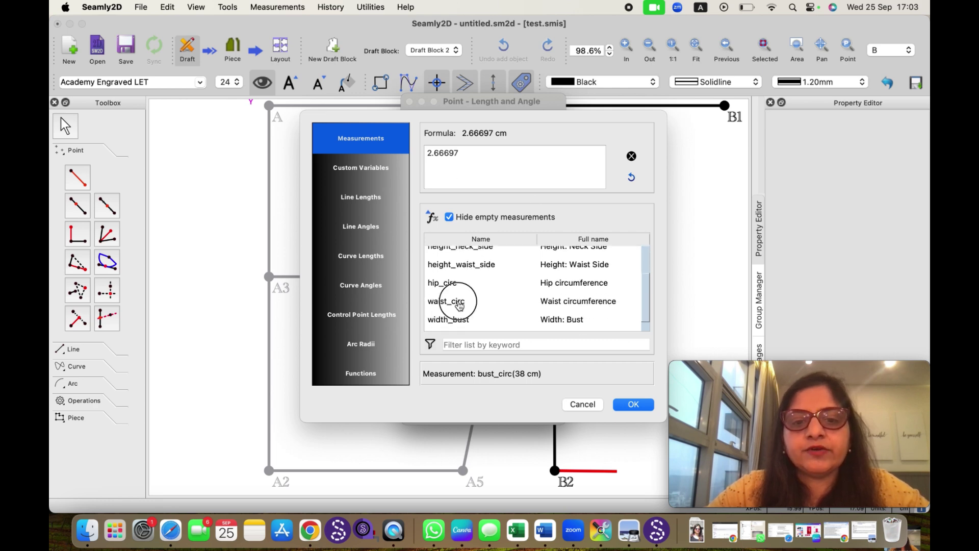
{"action": "double_click", "coordinate": [459, 301]}
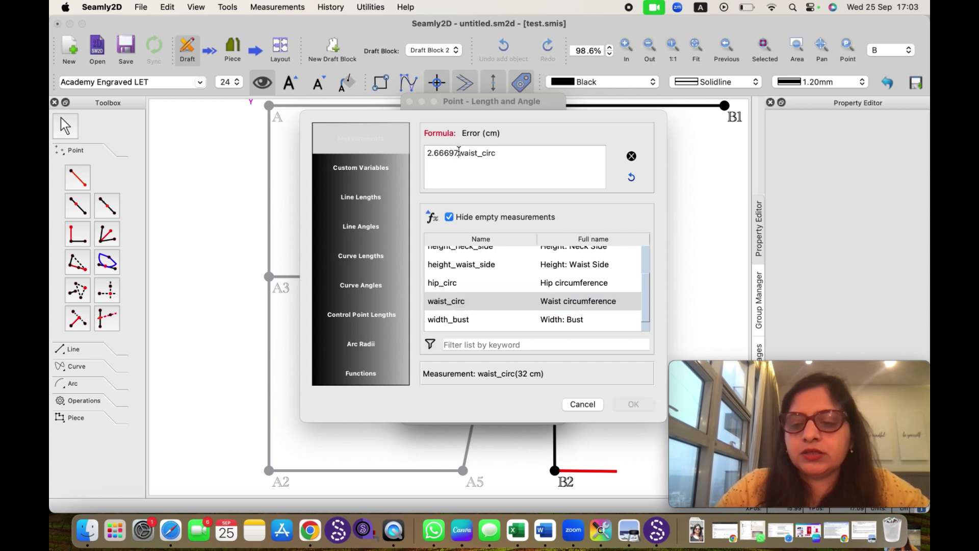
{"action": "key", "text": "BackSpace"}
{"action": "key", "text": "BackSpace"}
{"action": "key", "text": "BackSpace"}
{"action": "key", "text": "BackSpace"}
{"action": "key", "text": "BackSpace"}
{"action": "key", "text": "BackSpace"}
{"action": "key", "text": "BackSpace"}
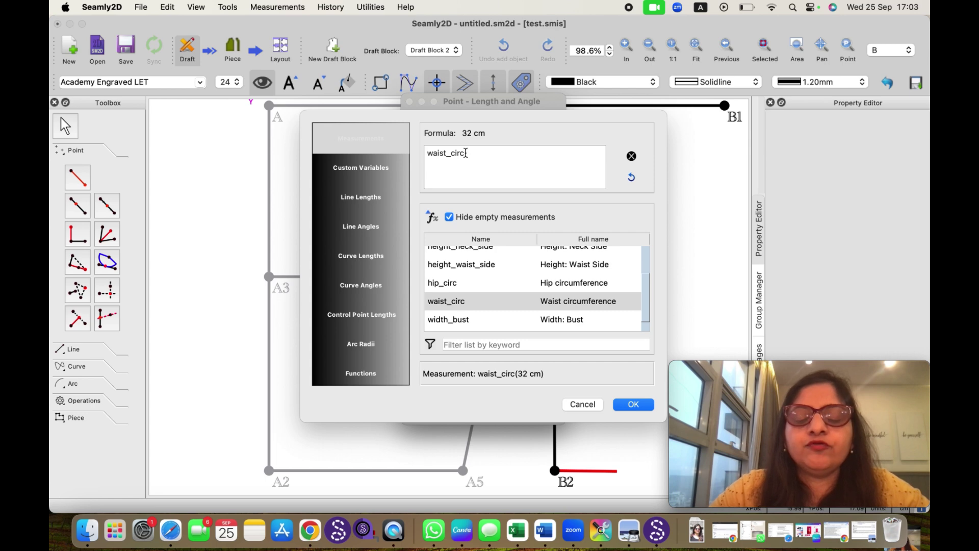
{"action": "type", "text": "/4"}
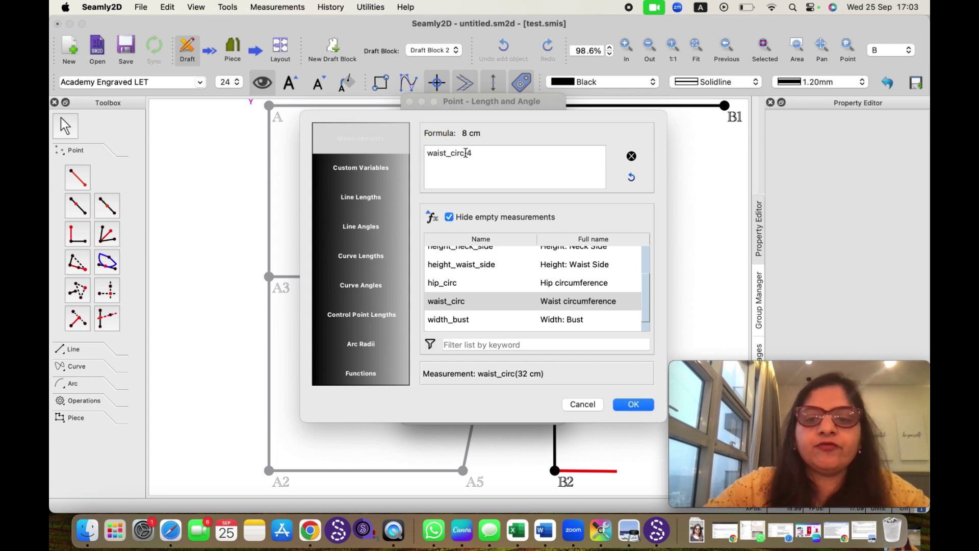
{"action": "left_click", "coordinate": [618, 406]}
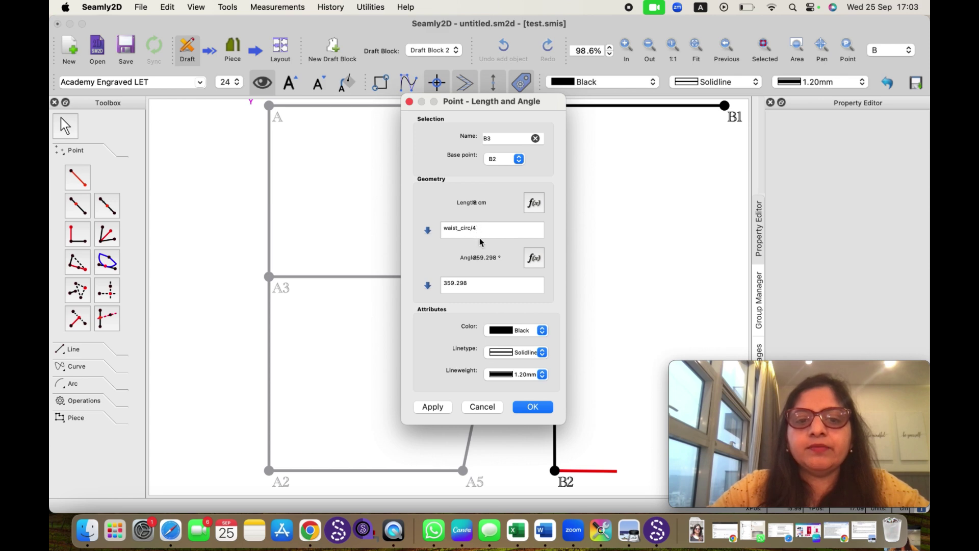
Step: Set the new point's angle to 360° and create point B3
{"action": "left_click_drag", "start_coordinate": [472, 285], "coordinate": [432, 285]}
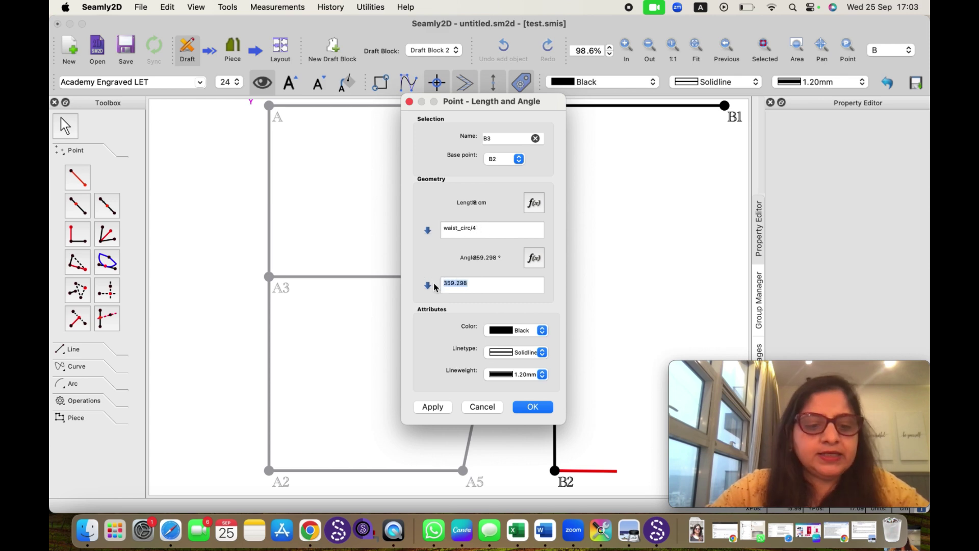
{"action": "type", "text": "360"}
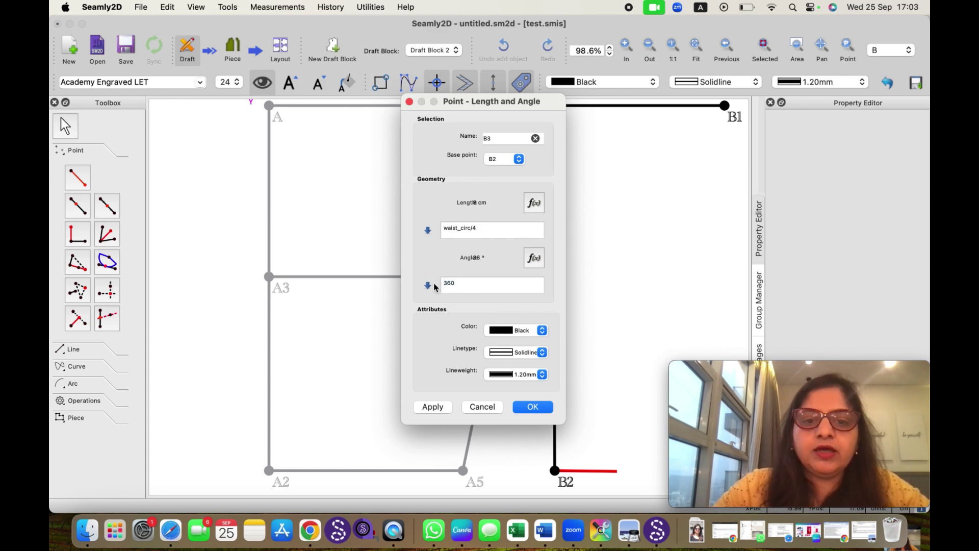
{"action": "left_click", "coordinate": [531, 407]}
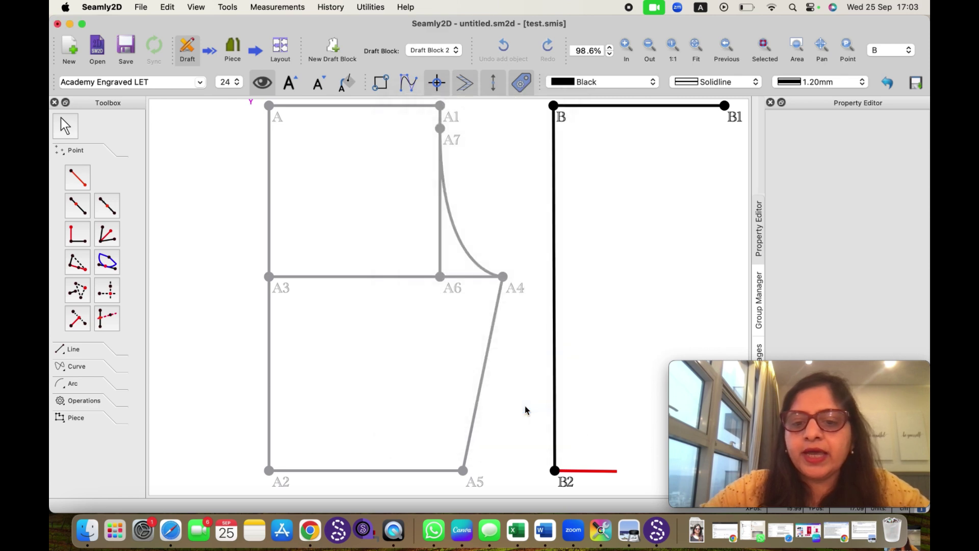